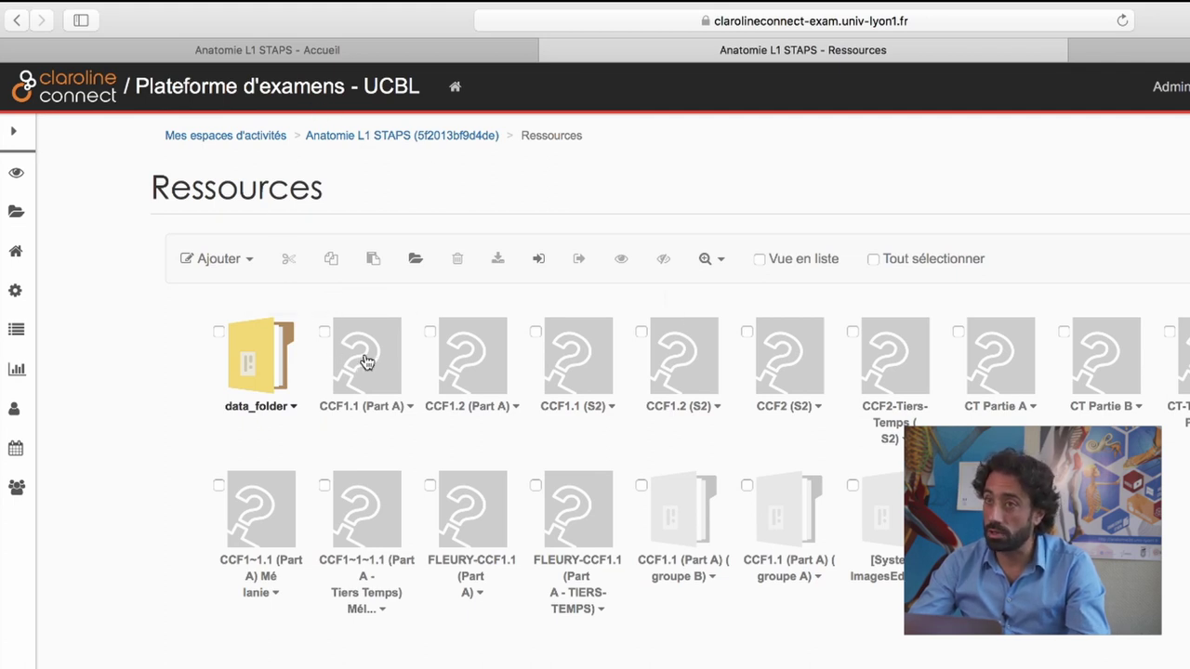
Open the CCF1.2 (Part A) exam from the resources in editing mode
left_click(469, 353)
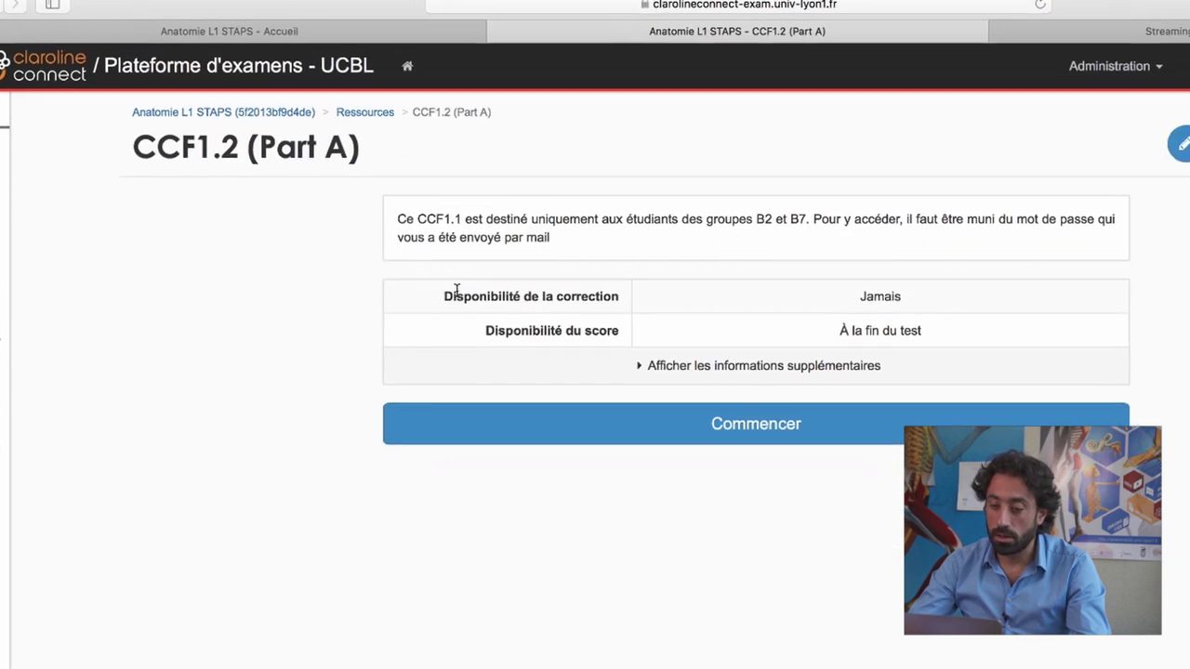
left_click(1077, 113)
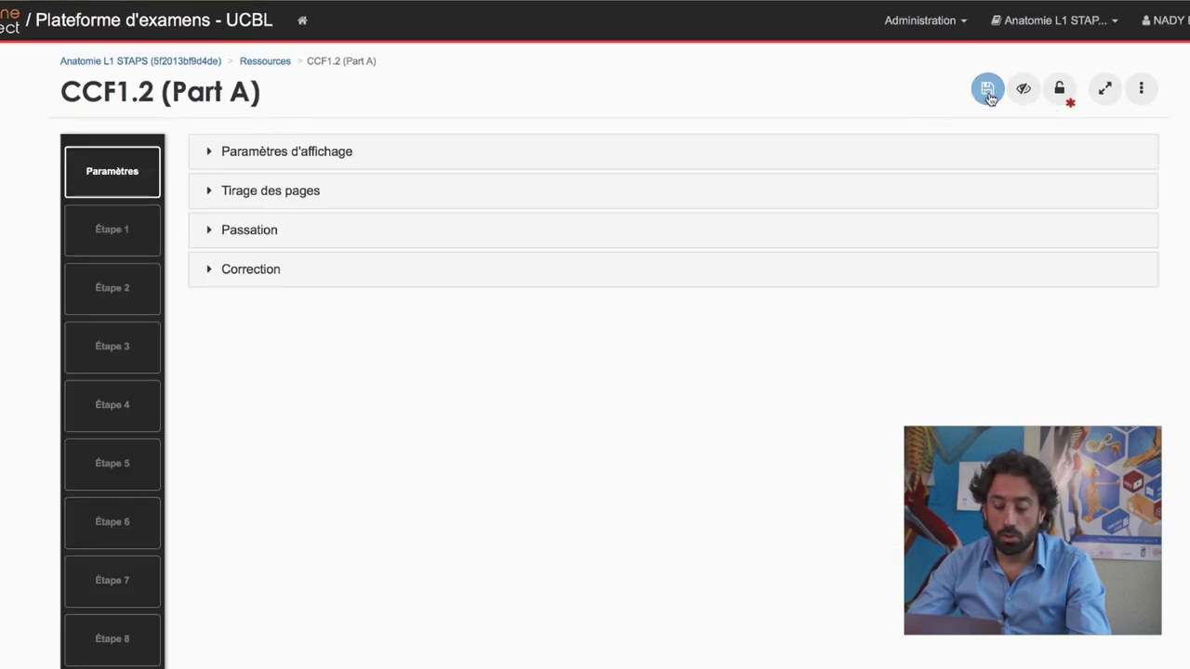
Look through the exam's list of pages and open the "Choix simple ou multiple" question on one of them
scroll(123, 361, "down", 20)
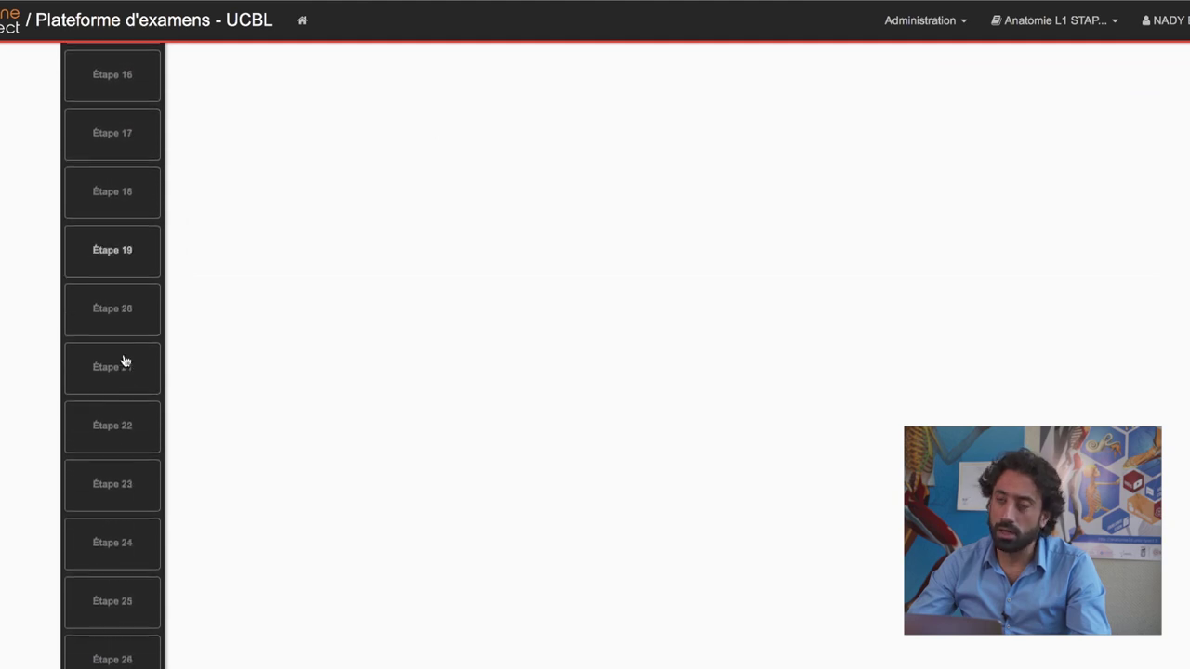
scroll(125, 361, "down", 10)
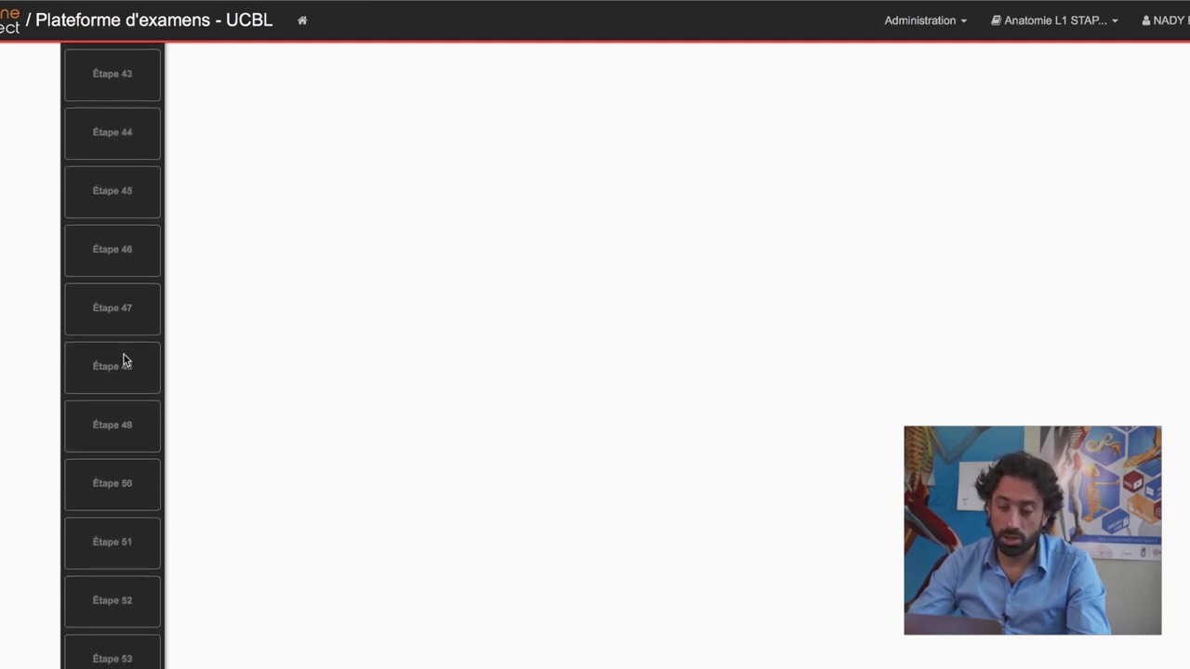
scroll(125, 358, "down", 15)
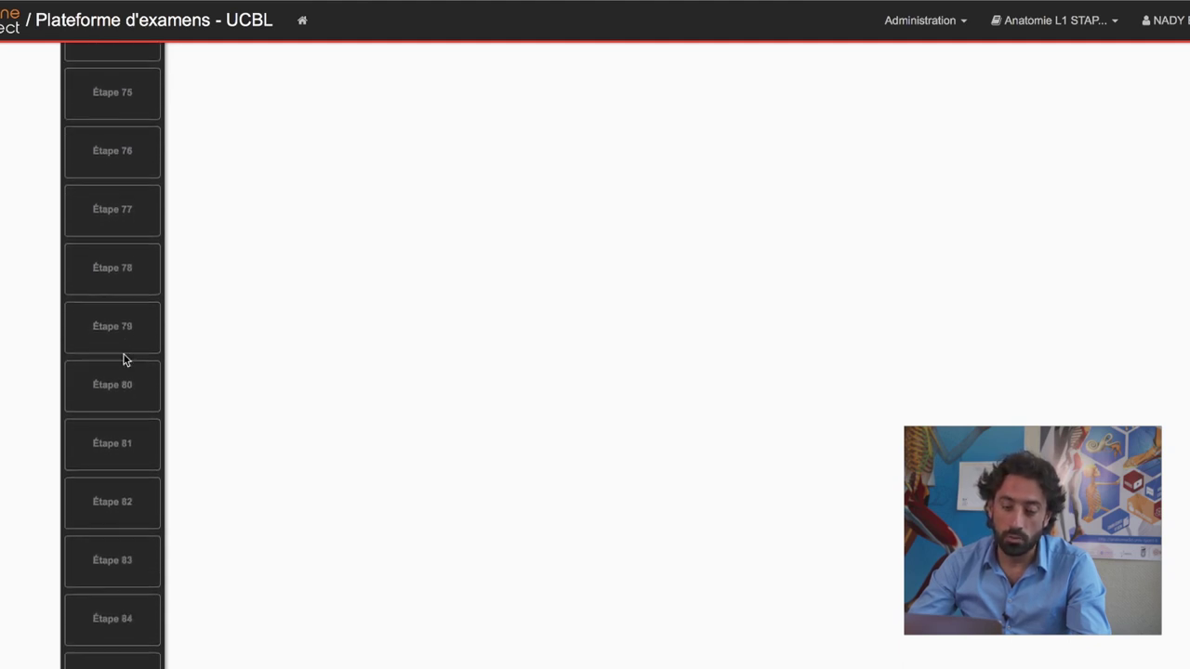
scroll(124, 360, "down", 8)
scroll(125, 359, "down", 16)
scroll(125, 359, "down", 8)
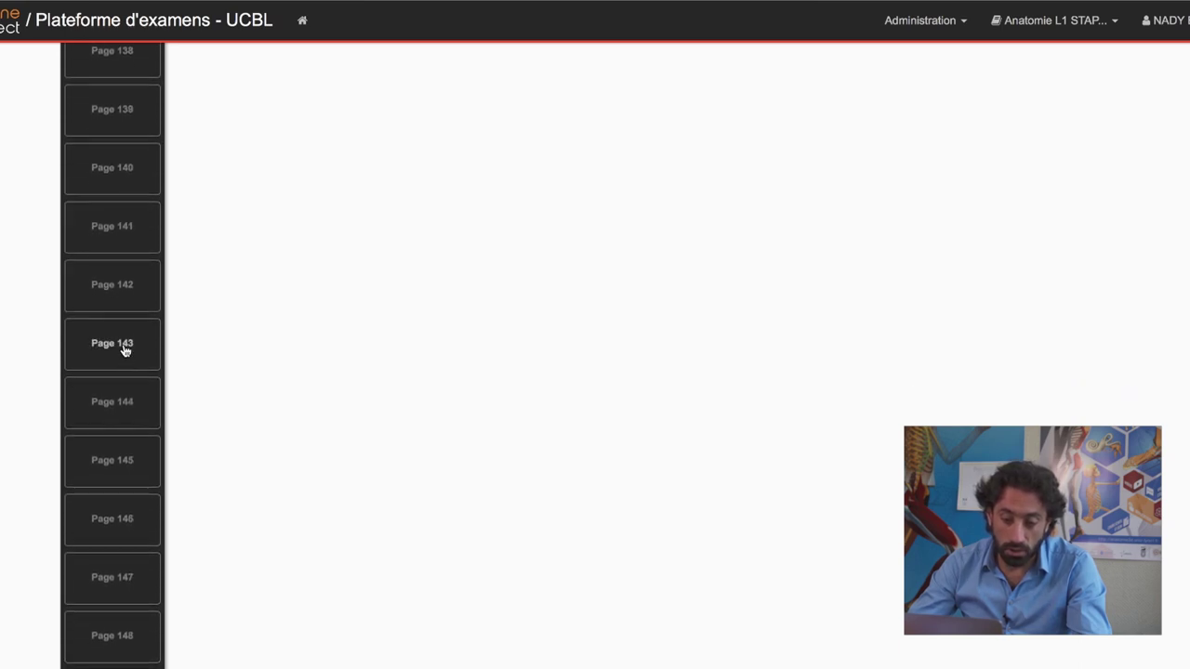
scroll(411, 180, "up", 20)
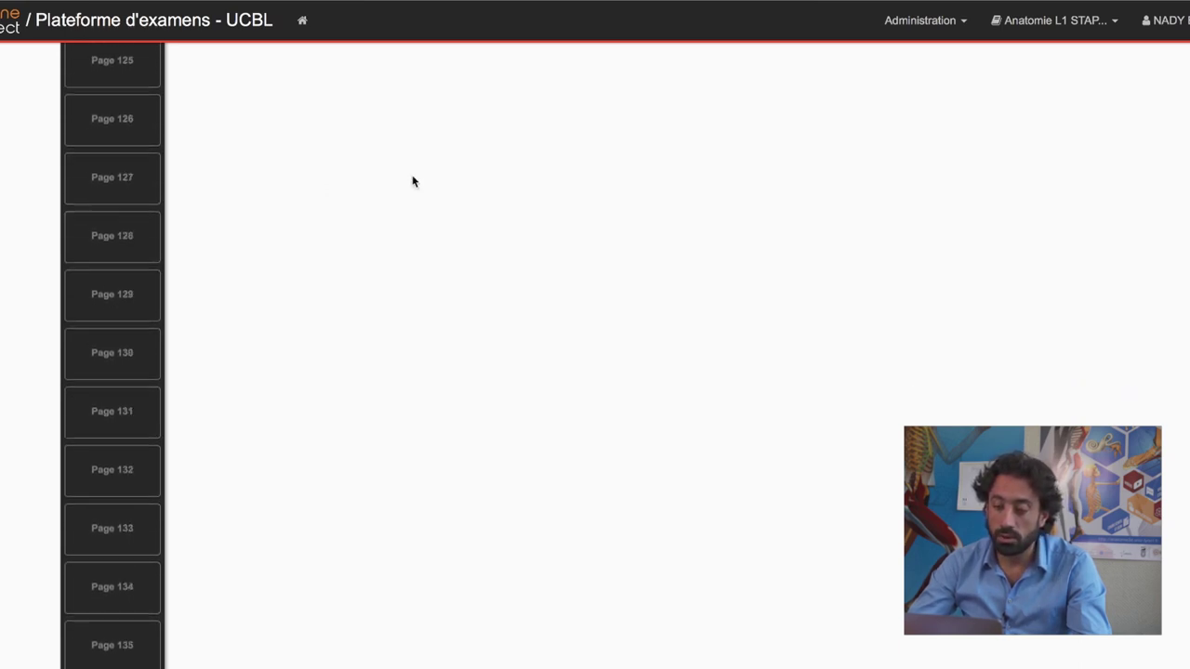
scroll(411, 180, "down", 1)
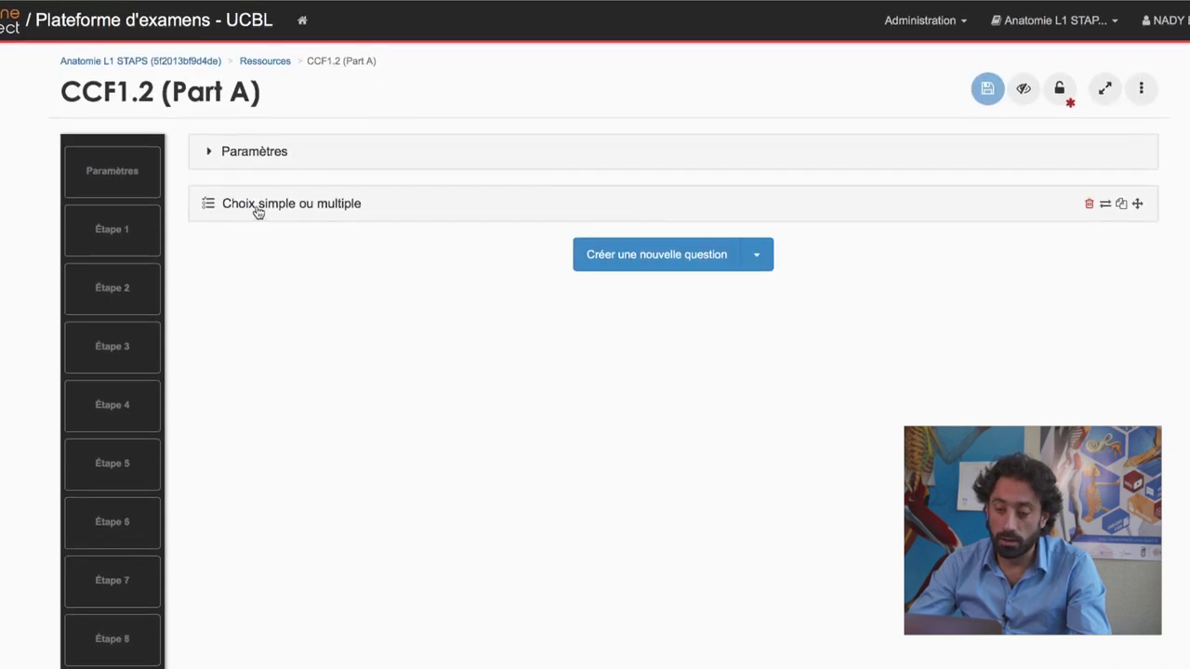
left_click(265, 197)
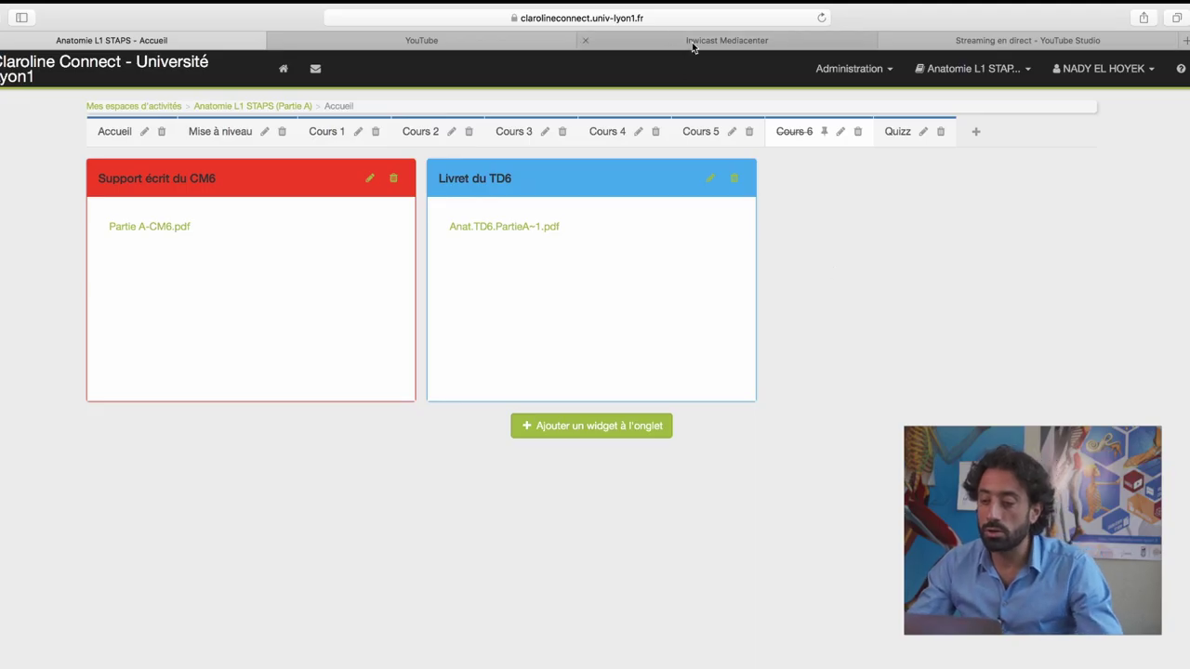
Switch to the Inwicast Mediacenter and look through the uploaded videos under "Vos vidéos"
left_click(706, 41)
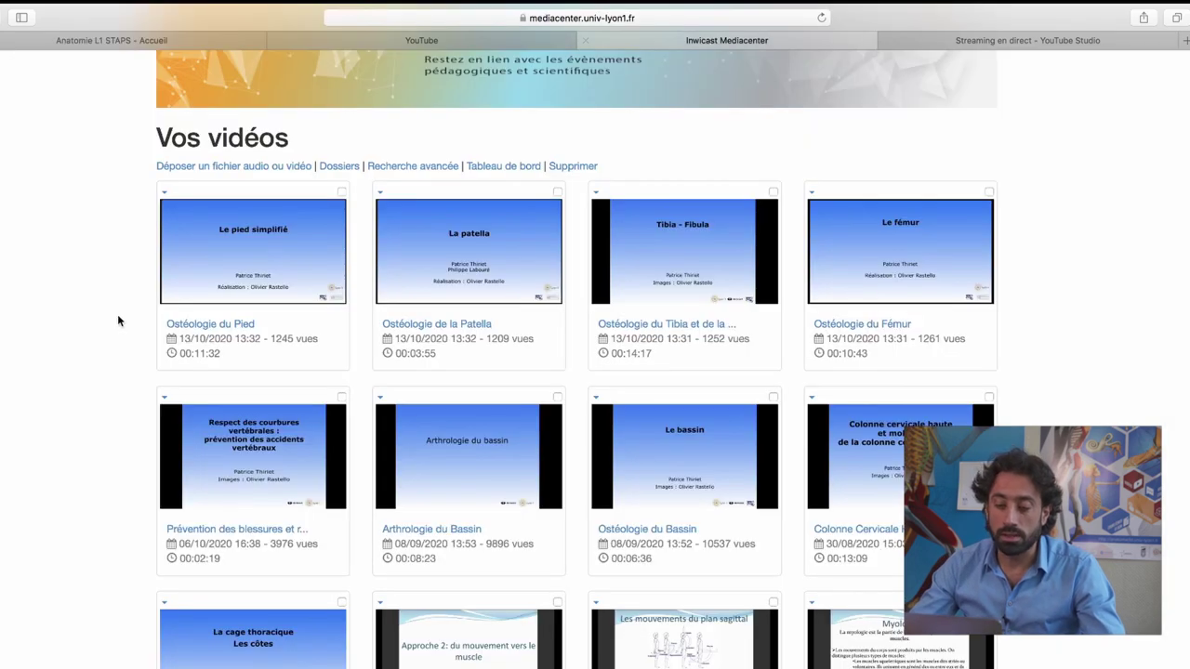
scroll(20, 360, "down", 10)
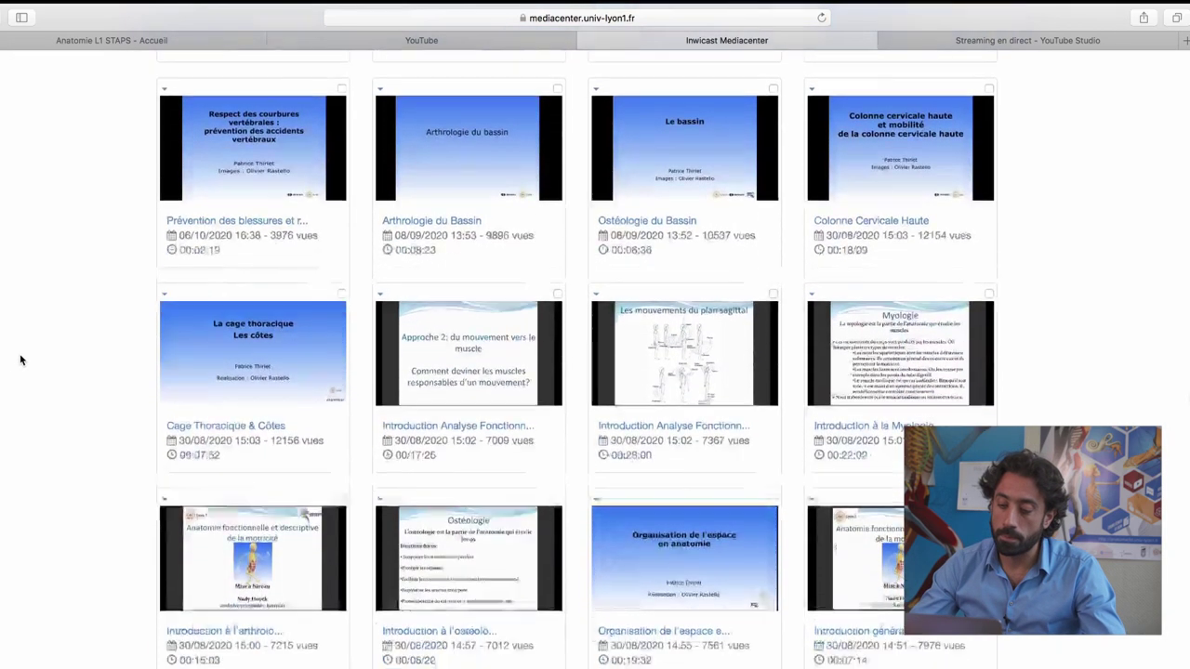
scroll(21, 360, "up", 10)
scroll(21, 360, "down", 20)
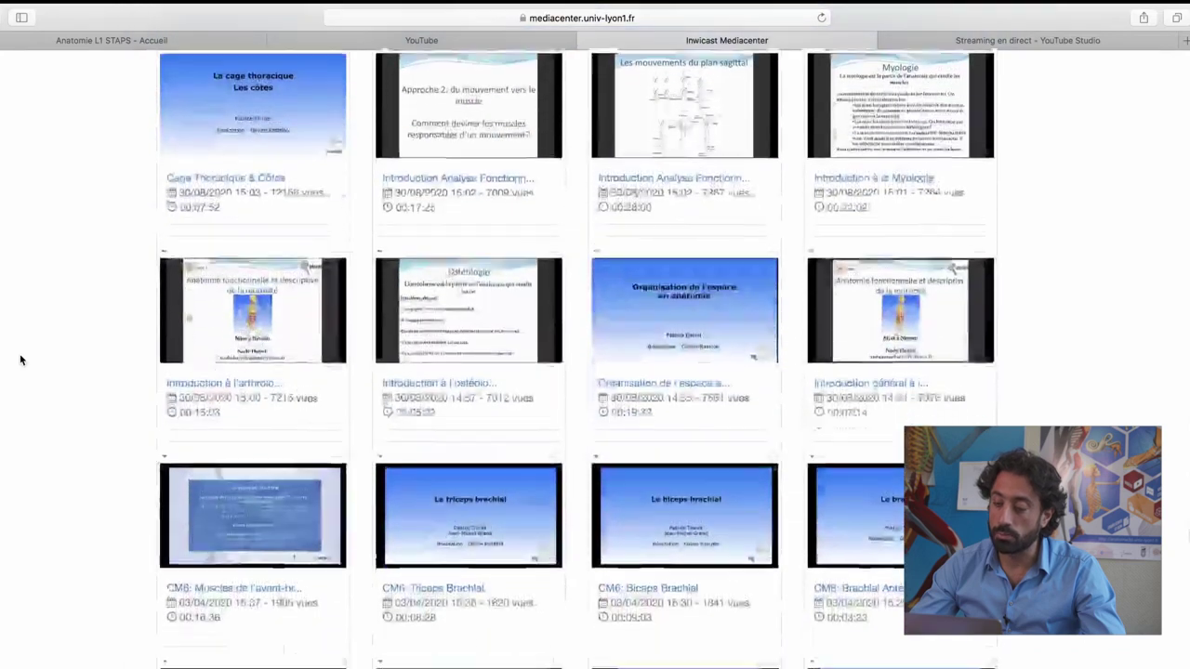
scroll(20, 359, "up", 15)
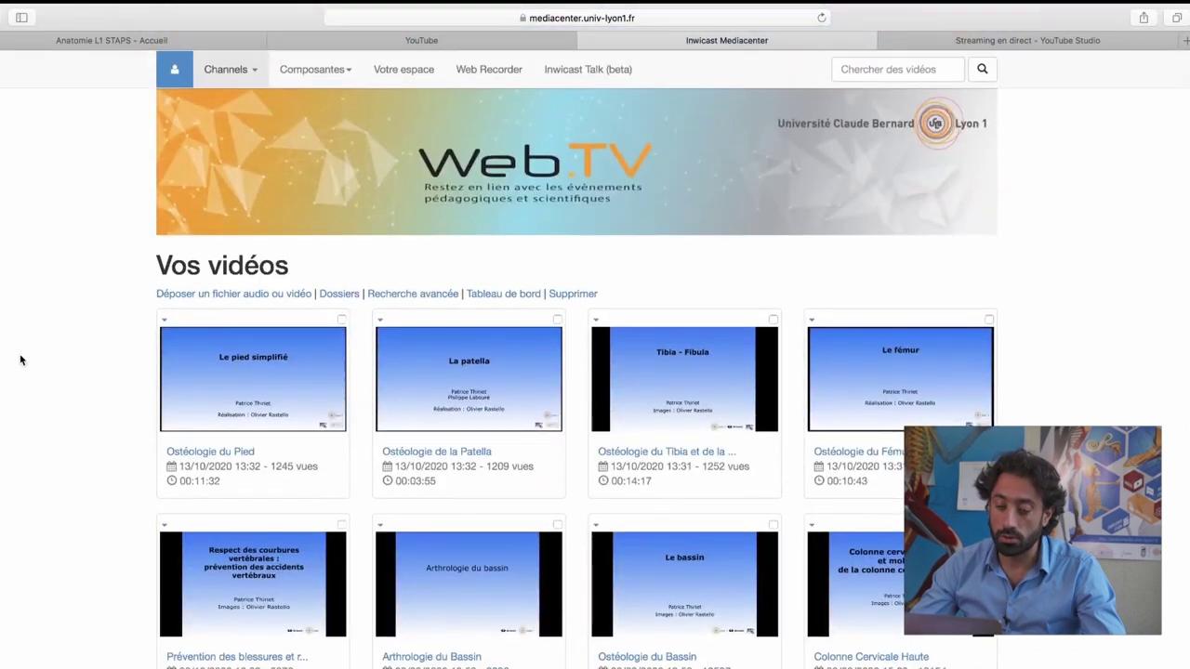
scroll(20, 359, "down", 2)
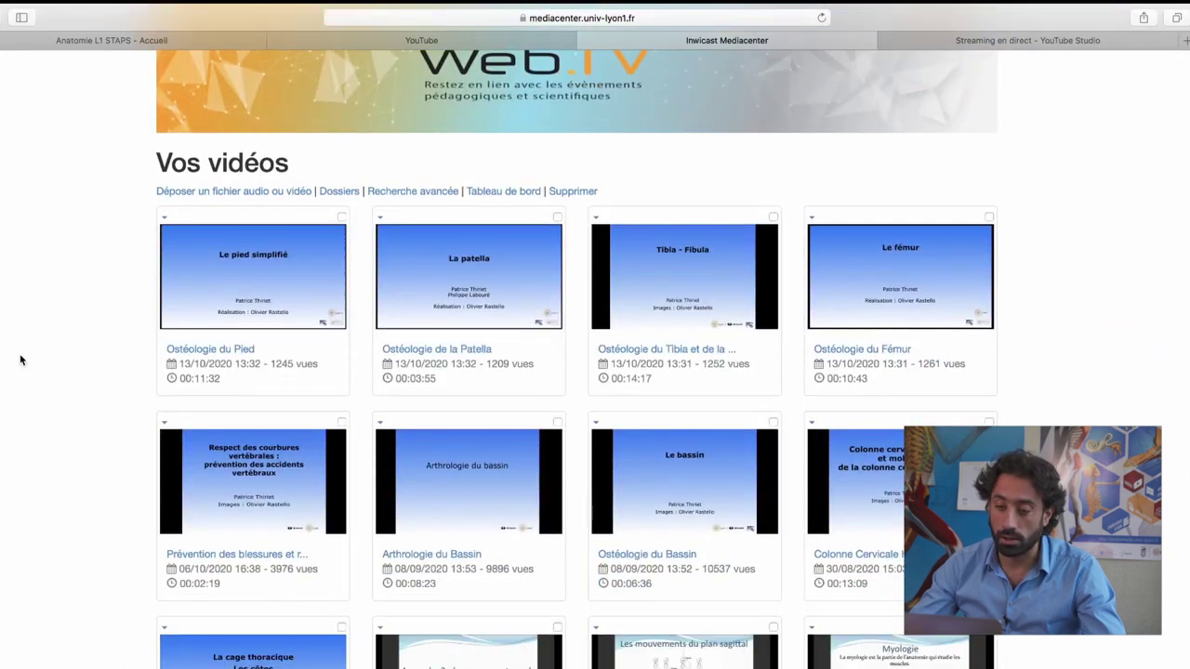
Back in the Anatomie L1 STAPS course, add a visible "Vidéo Inwicast" widget named "Test" to the Cours 6 tab
left_click(73, 52)
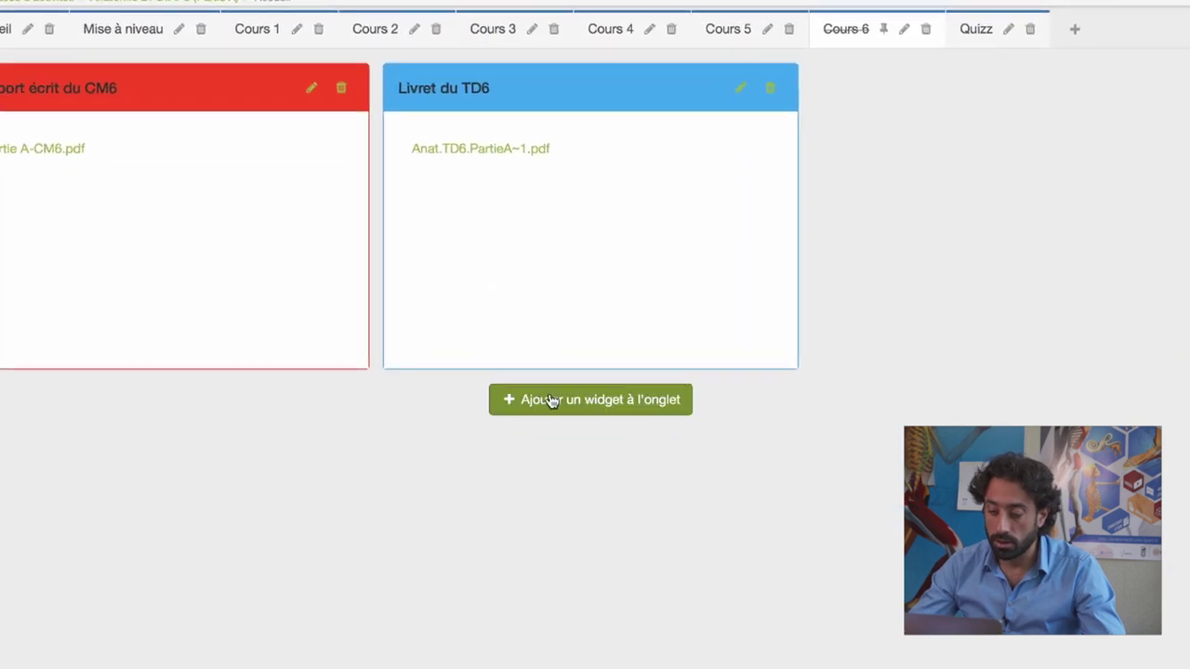
left_click(544, 377)
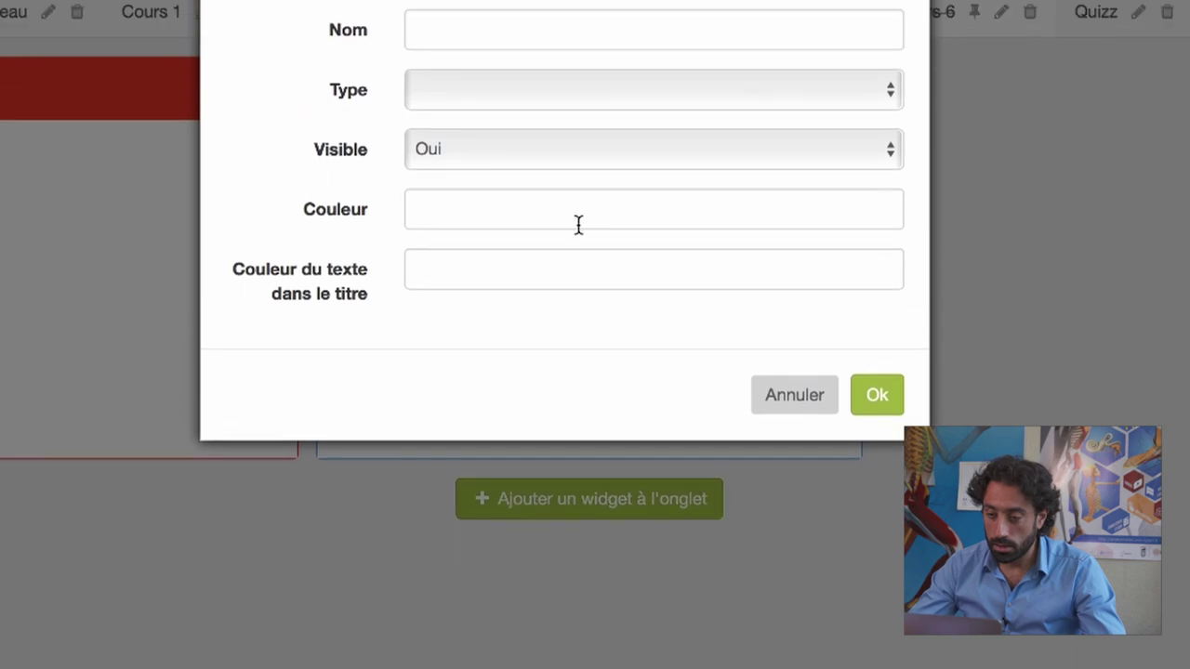
left_click(555, 85)
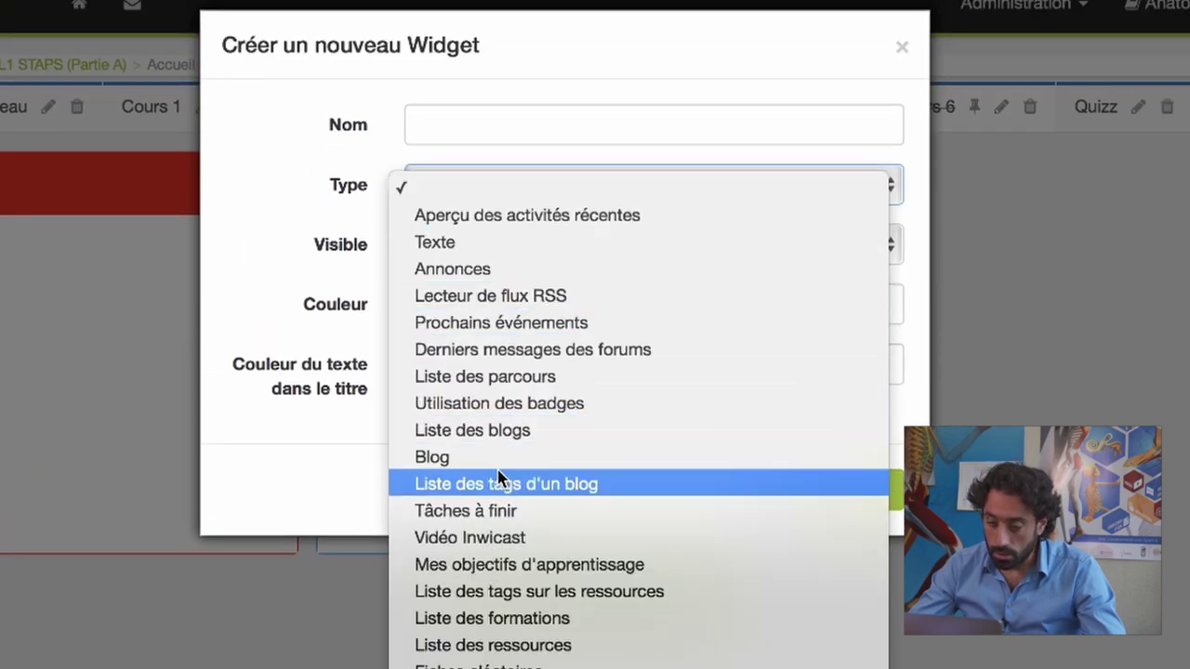
left_click(499, 539)
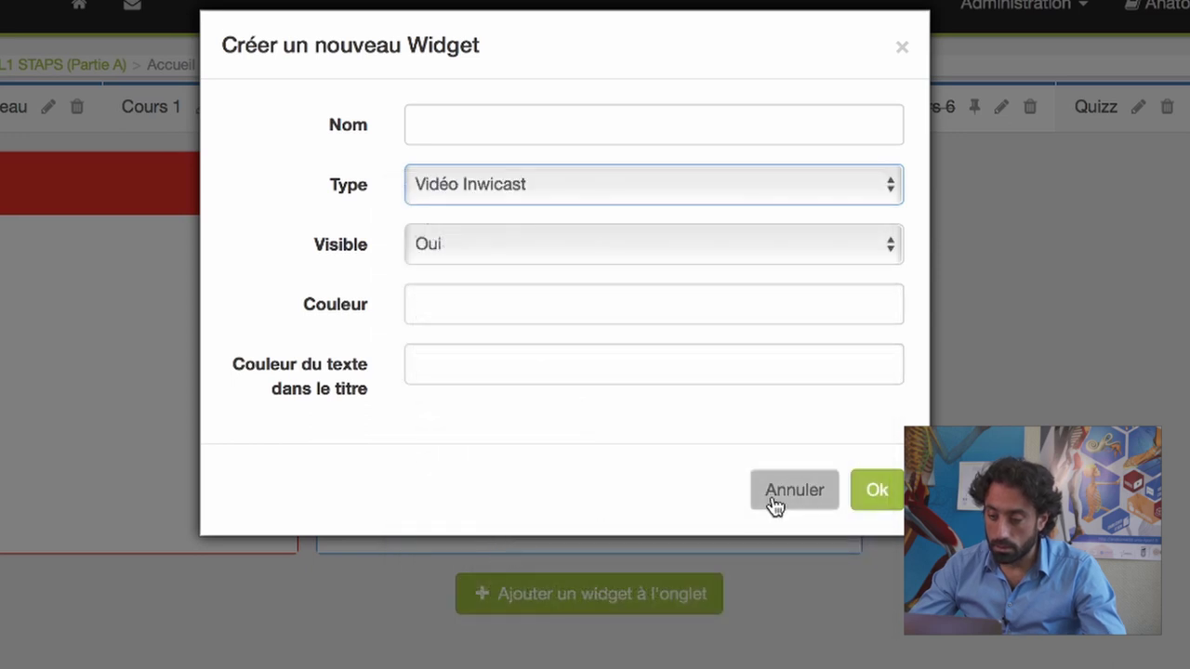
left_click(872, 498)
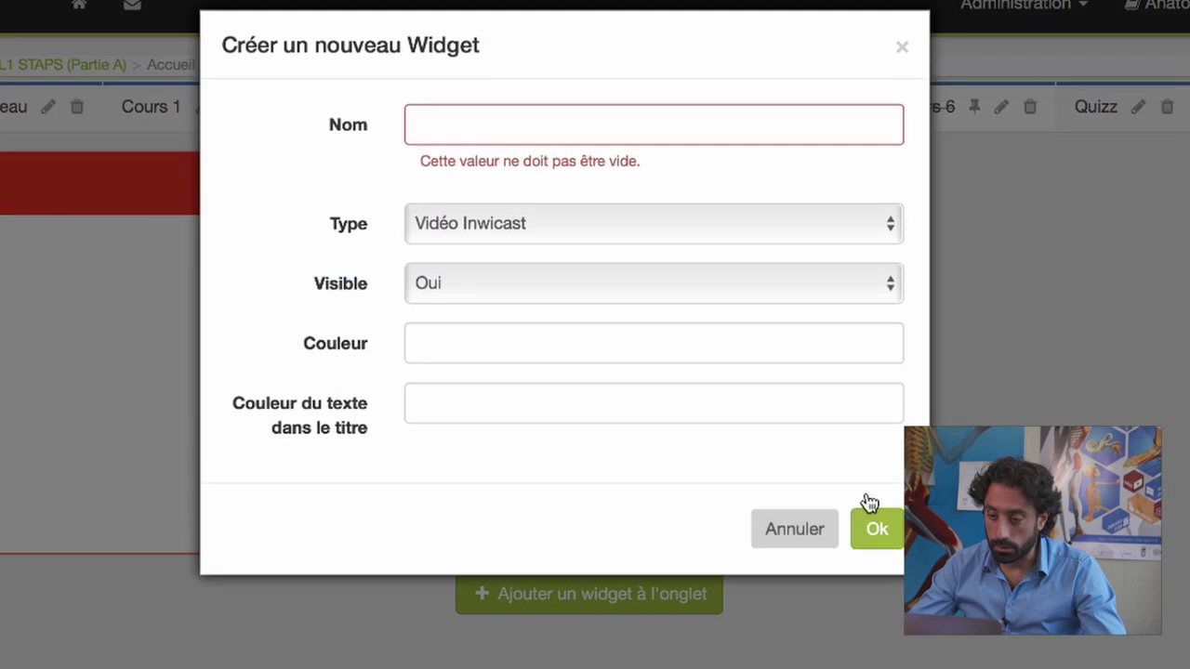
left_click(447, 125)
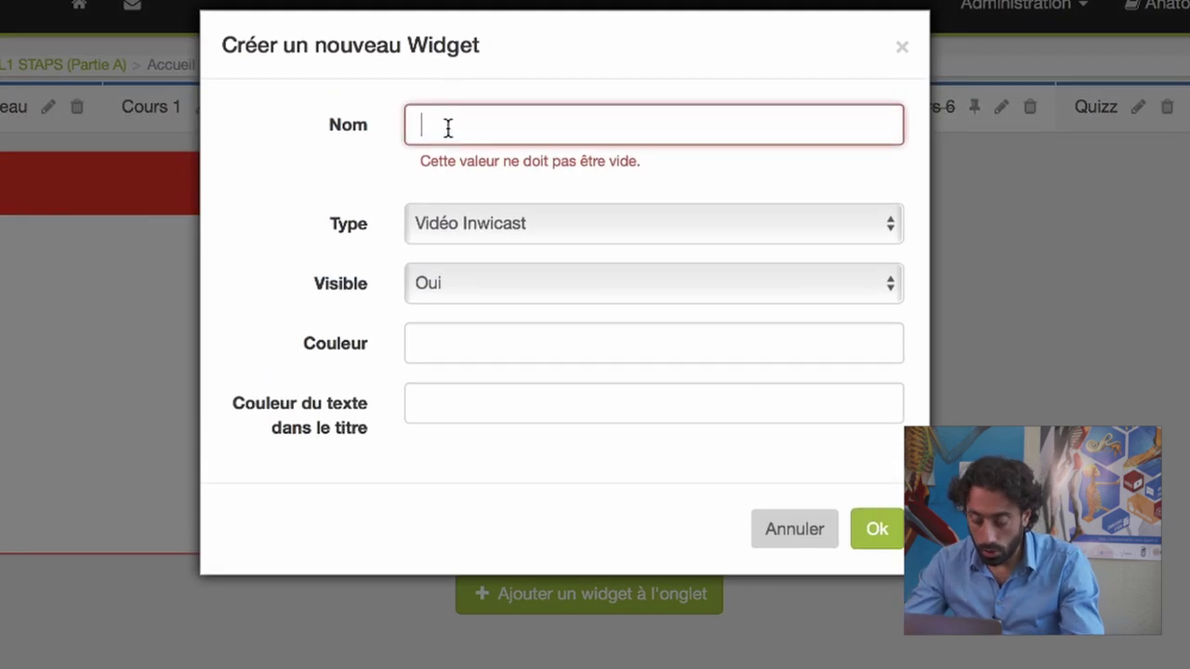
type("Test")
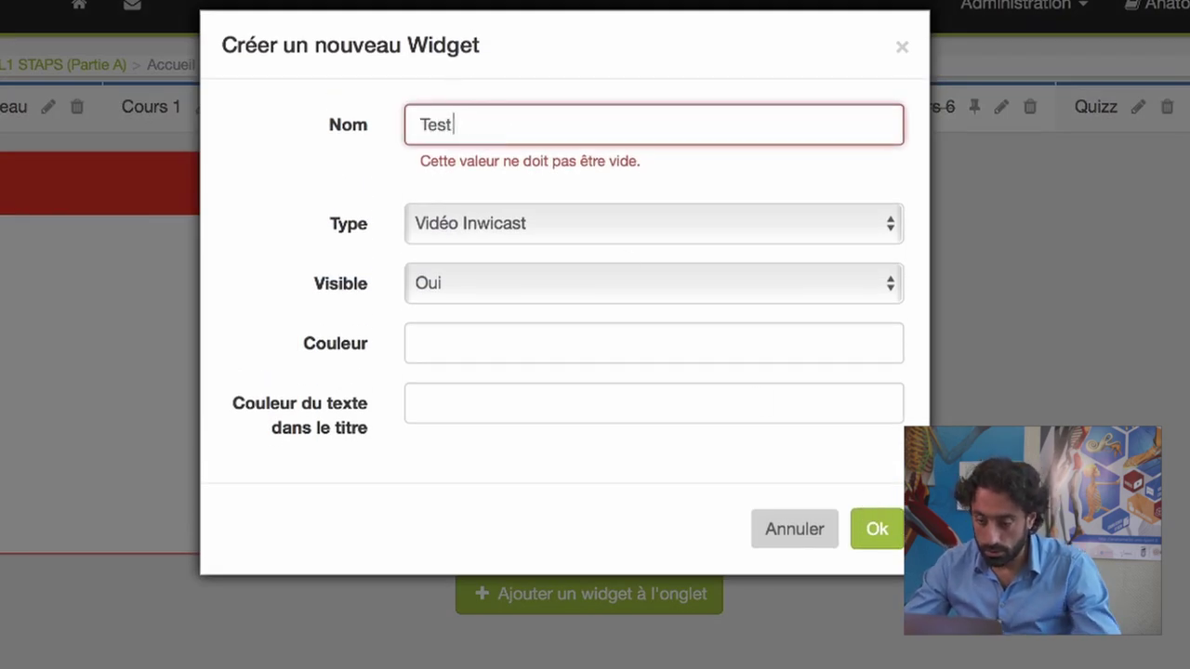
left_click(878, 526)
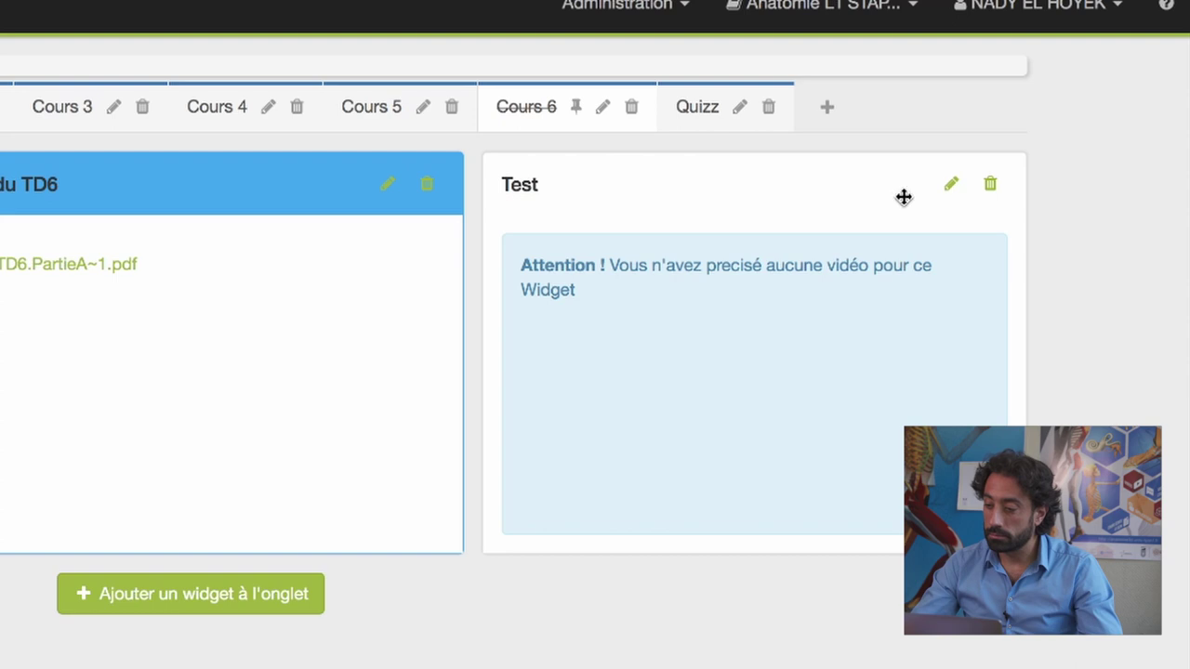
Configure the Test widget to show the "Ostéologie du Pied" video and save it
left_click(954, 186)
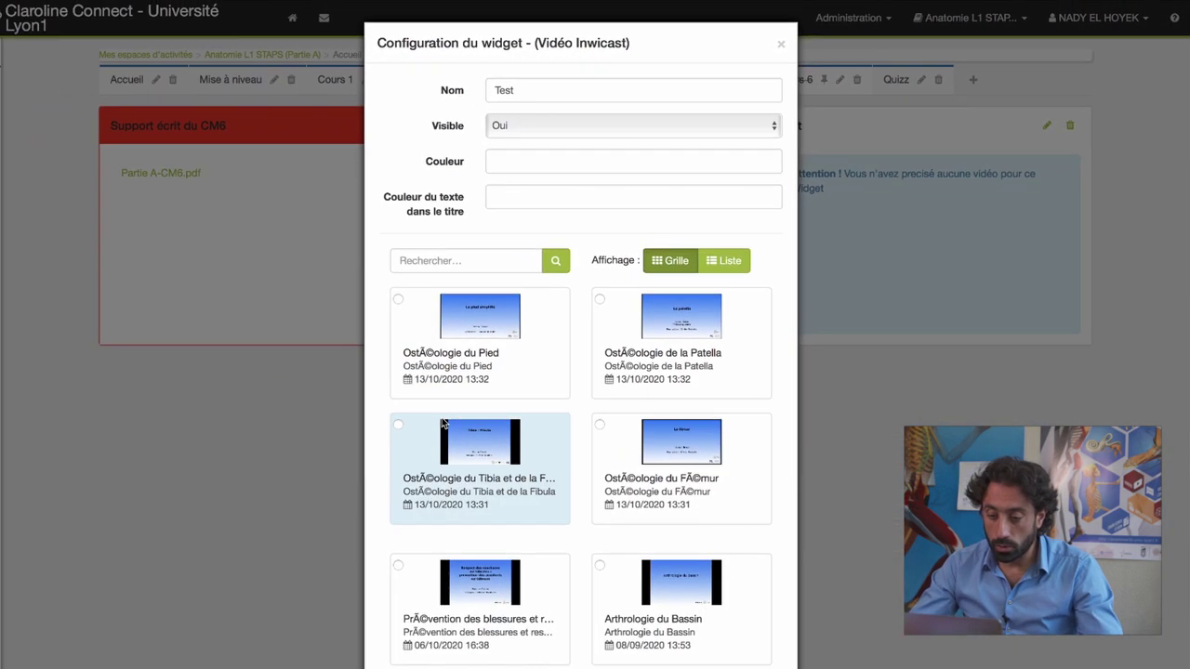
scroll(98, 478, "down", 5)
scroll(442, 423, "down", 4)
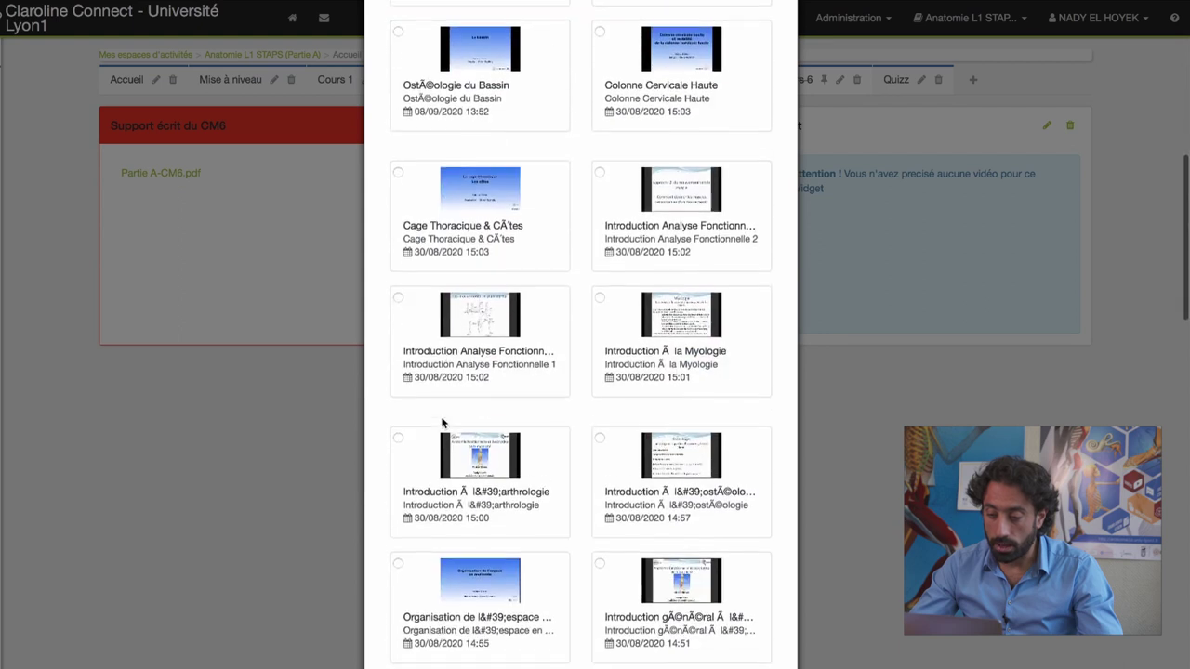
scroll(443, 423, "up", 6)
scroll(442, 423, "up", 2)
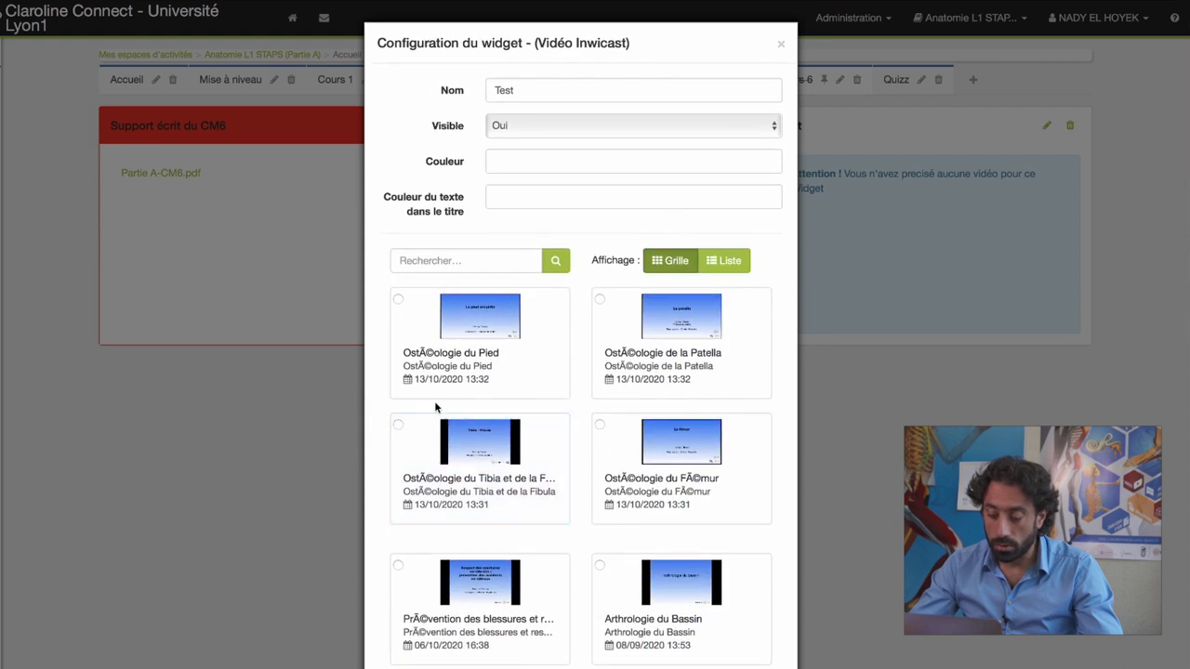
left_click(397, 301)
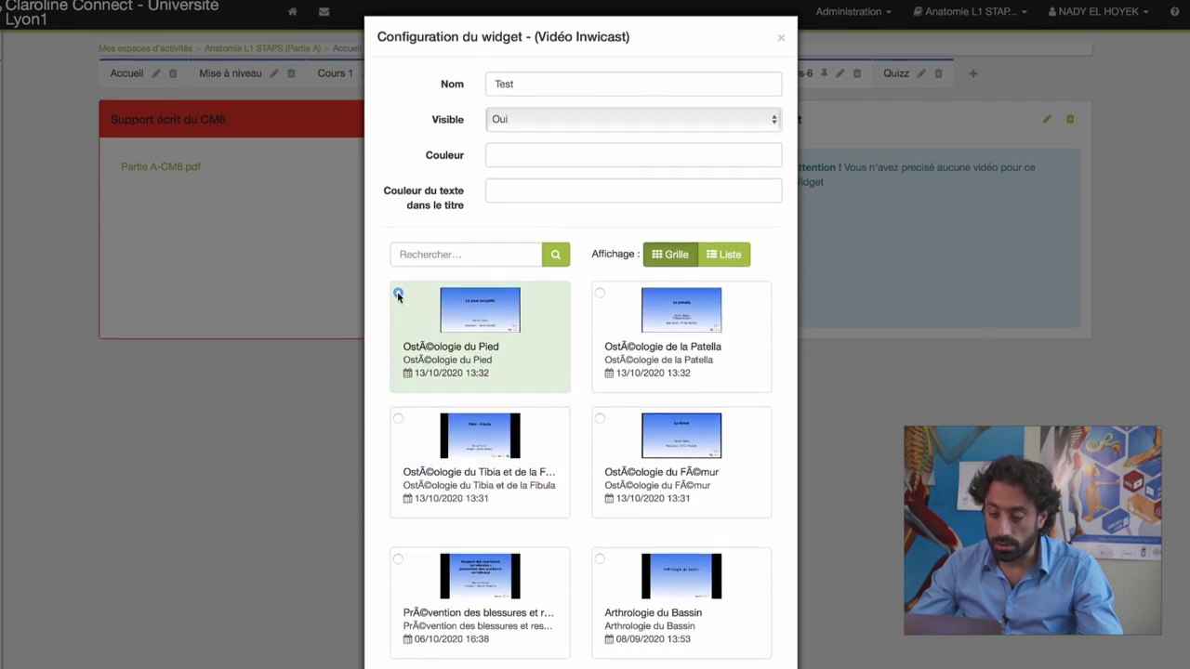
scroll(481, 307, "down", 8)
scroll(483, 296, "down", 10)
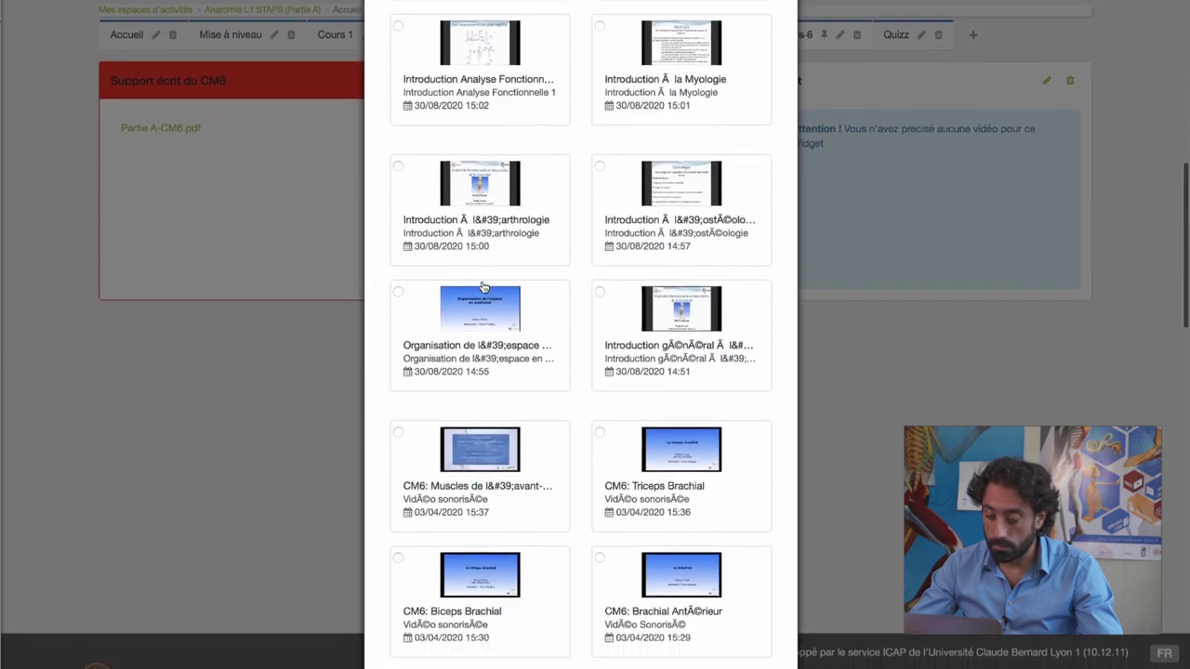
left_click(764, 617)
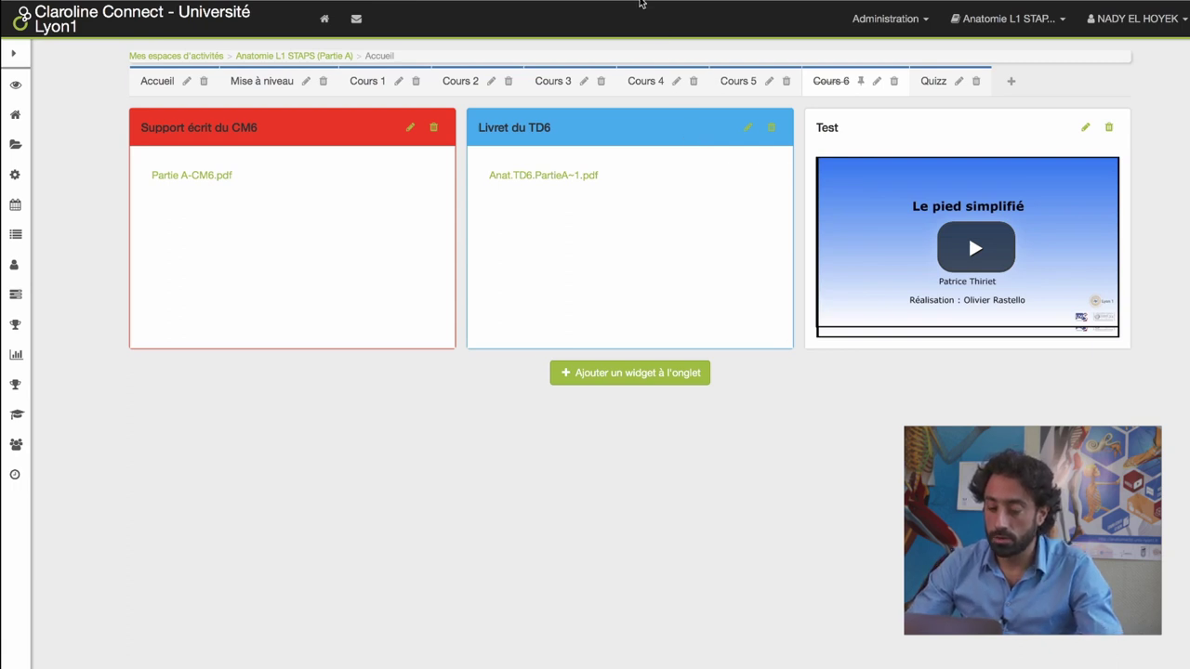
Switch to YouTube, play "La colonne vertébrale simplifiée et la vertèbre type" and skip ahead in the video
key("ctrl+Tab")
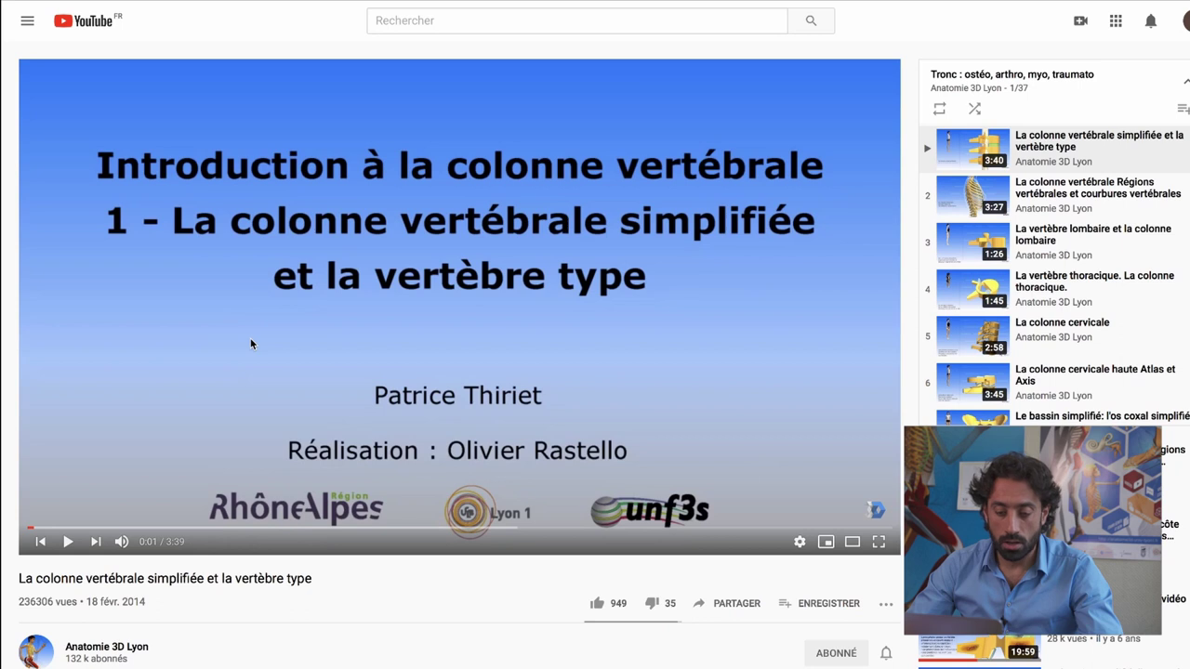
left_click(68, 542)
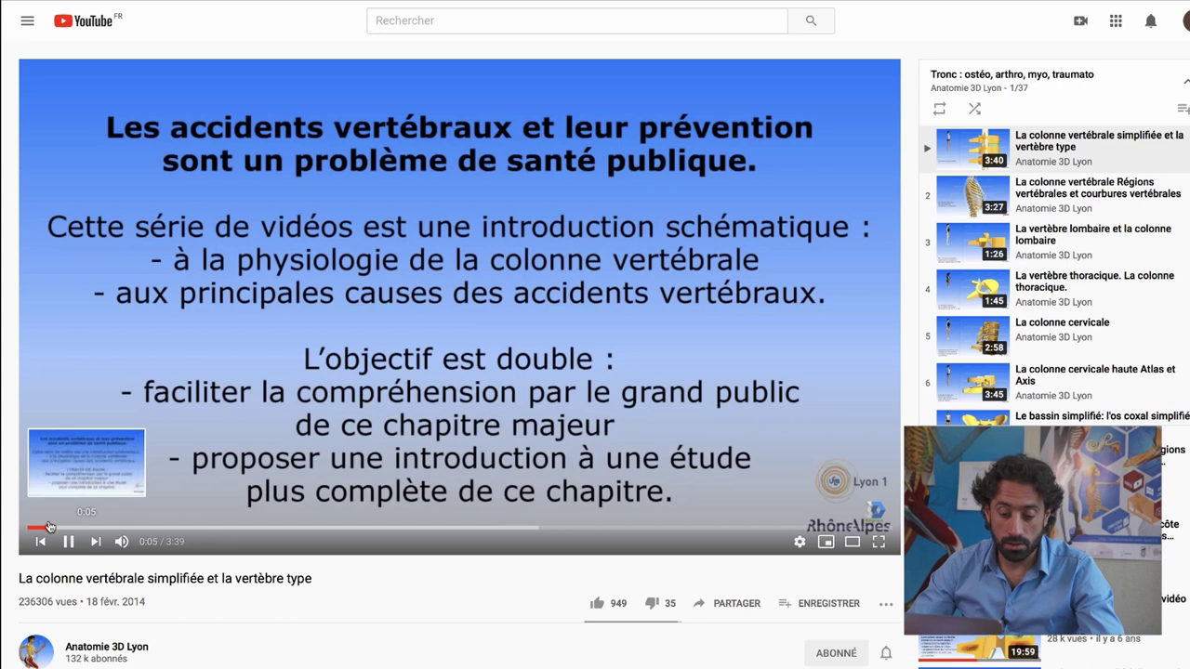
left_click_drag(53, 529, 226, 529)
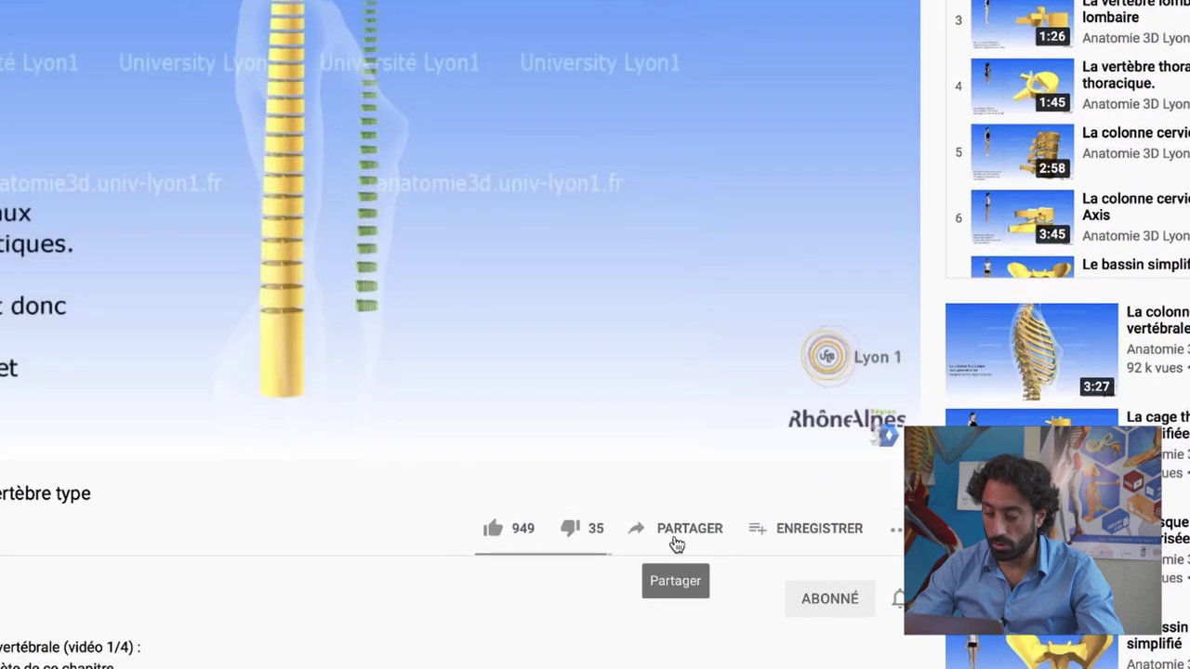
Copy the iframe embed code of the YouTube video, keeping the player controls displayed
left_click(679, 538)
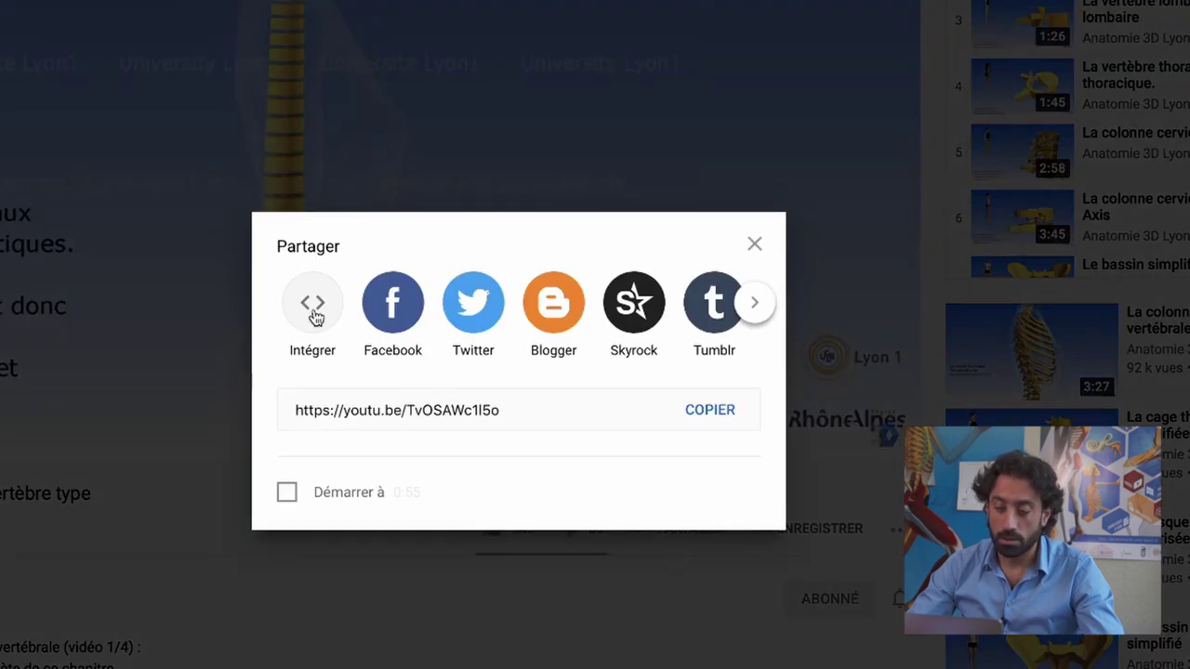
left_click(311, 304)
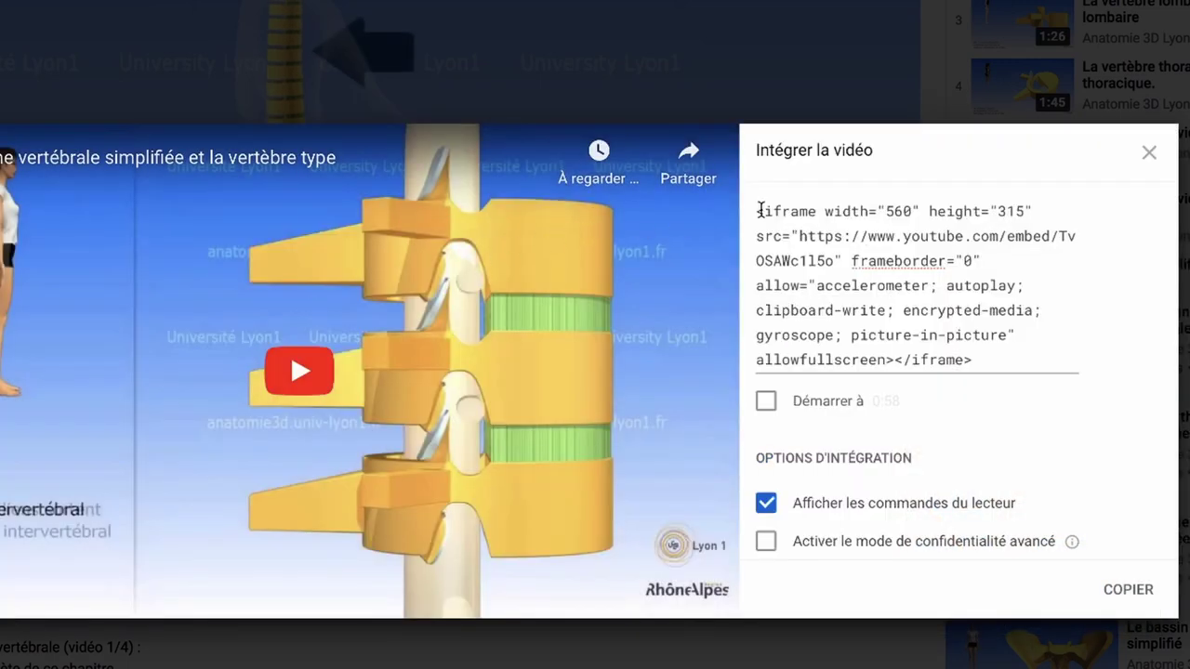
left_click(840, 233)
key("ctrl+c")
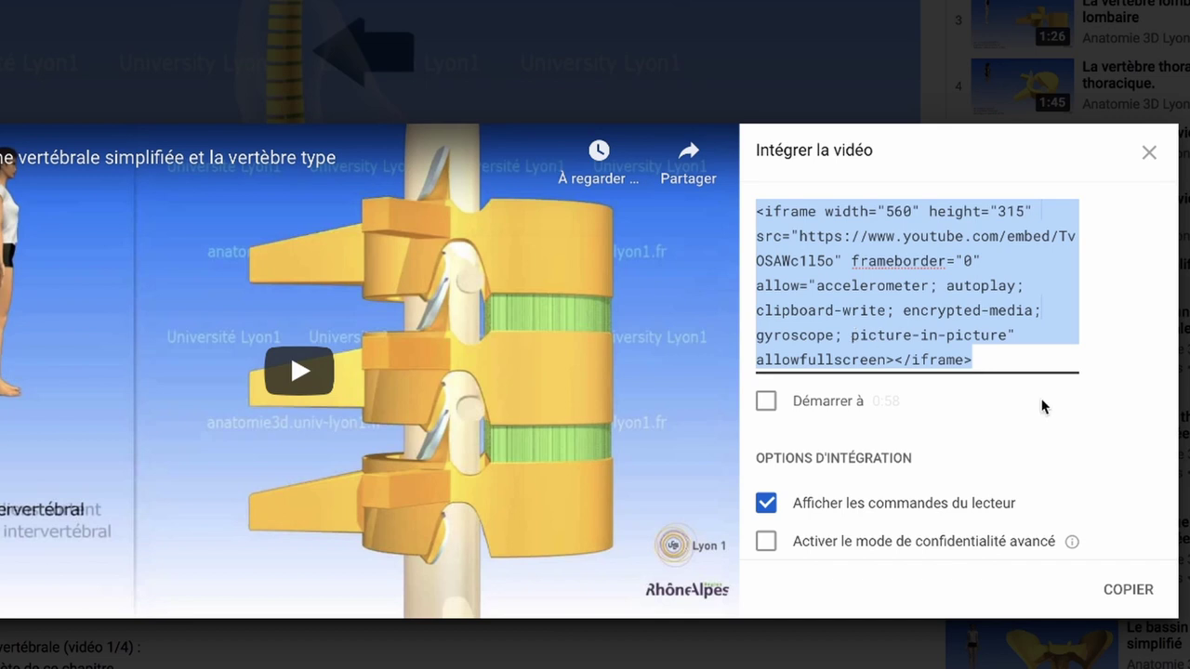
left_click(1116, 590)
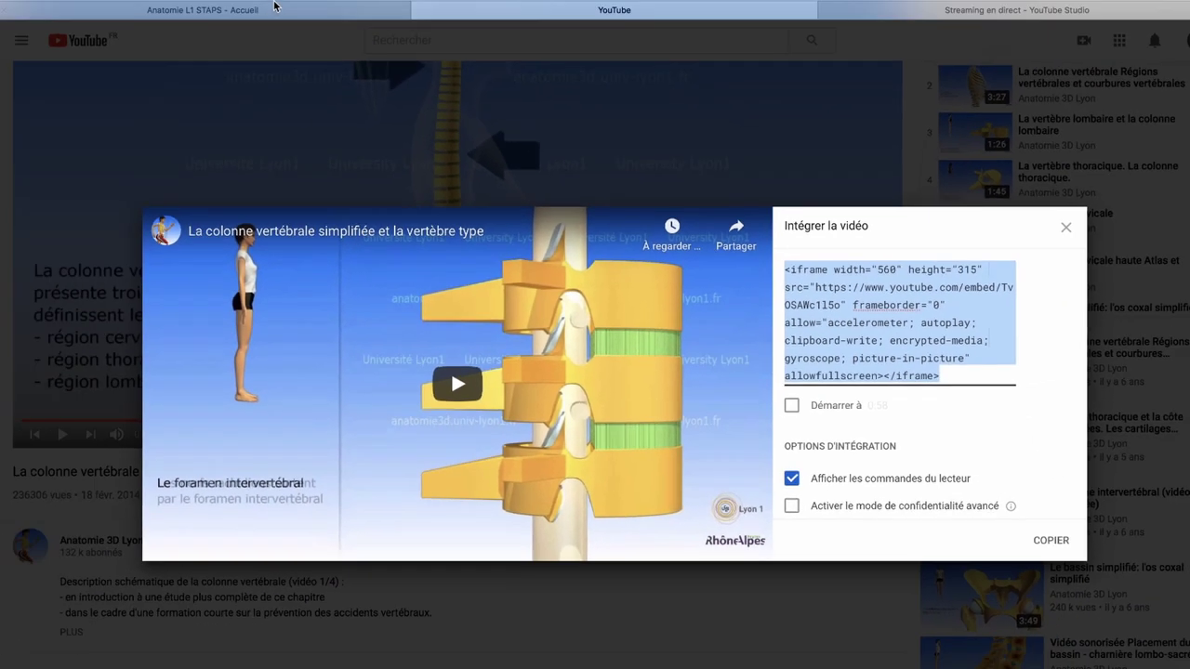
Back in the Anatomie L1 STAPS course, add a visible "Texte" widget named "Test" to the Cours 6 tab
left_click(270, 10)
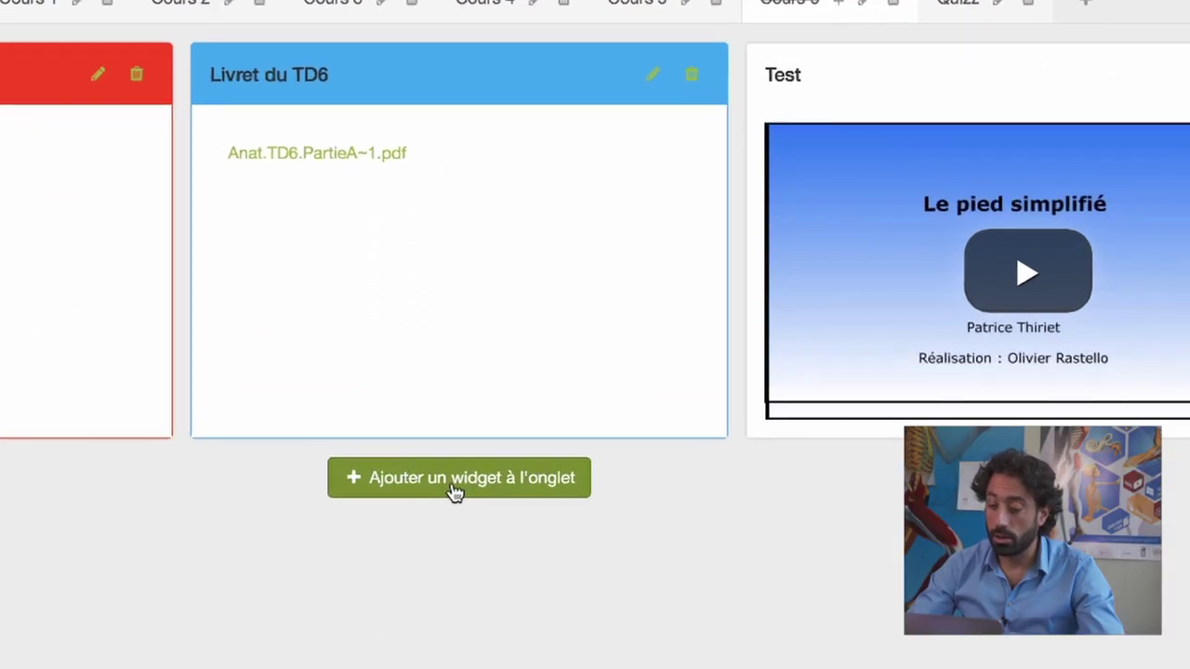
left_click(454, 491)
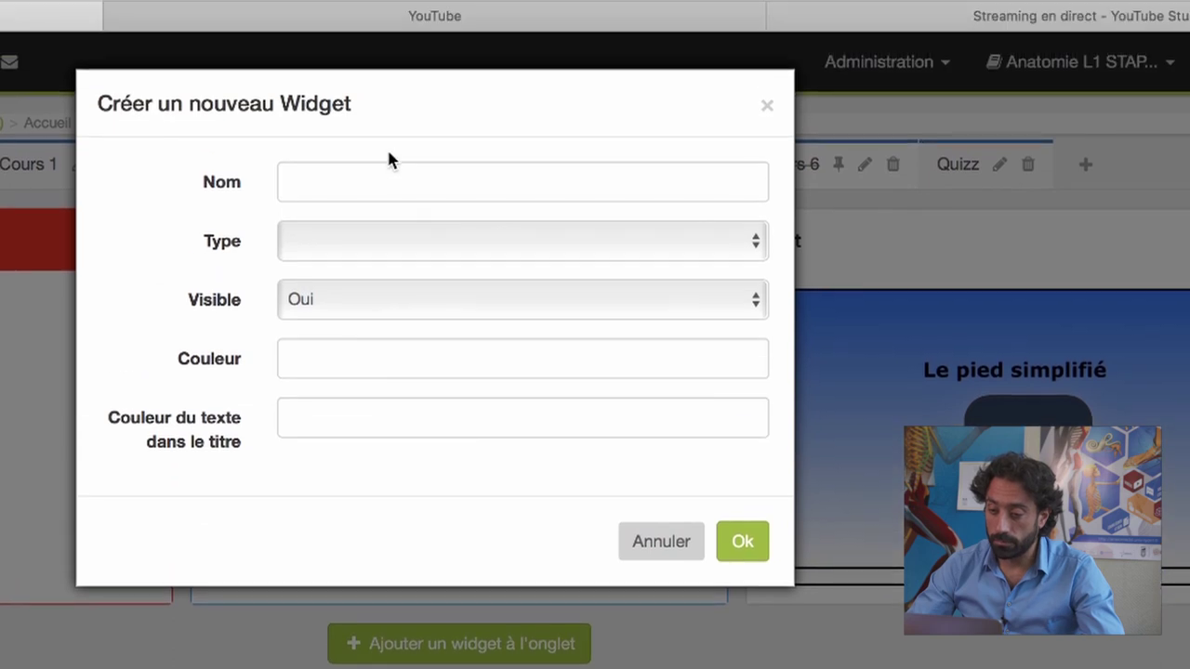
left_click(390, 125)
type("Tes")
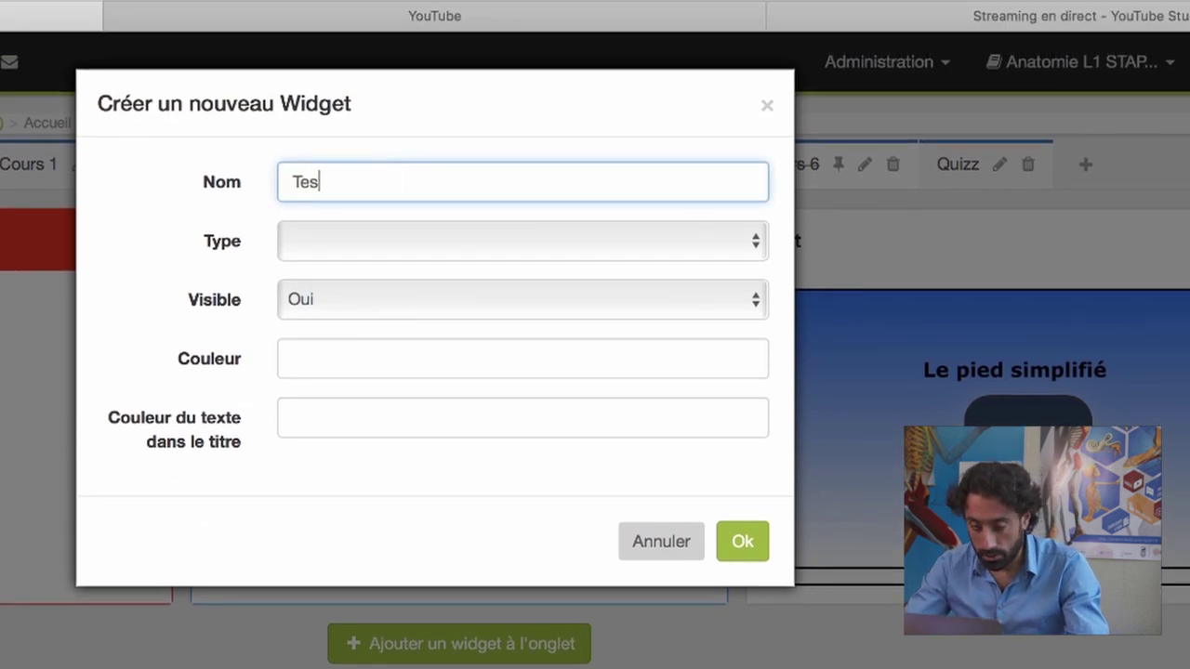
type("t")
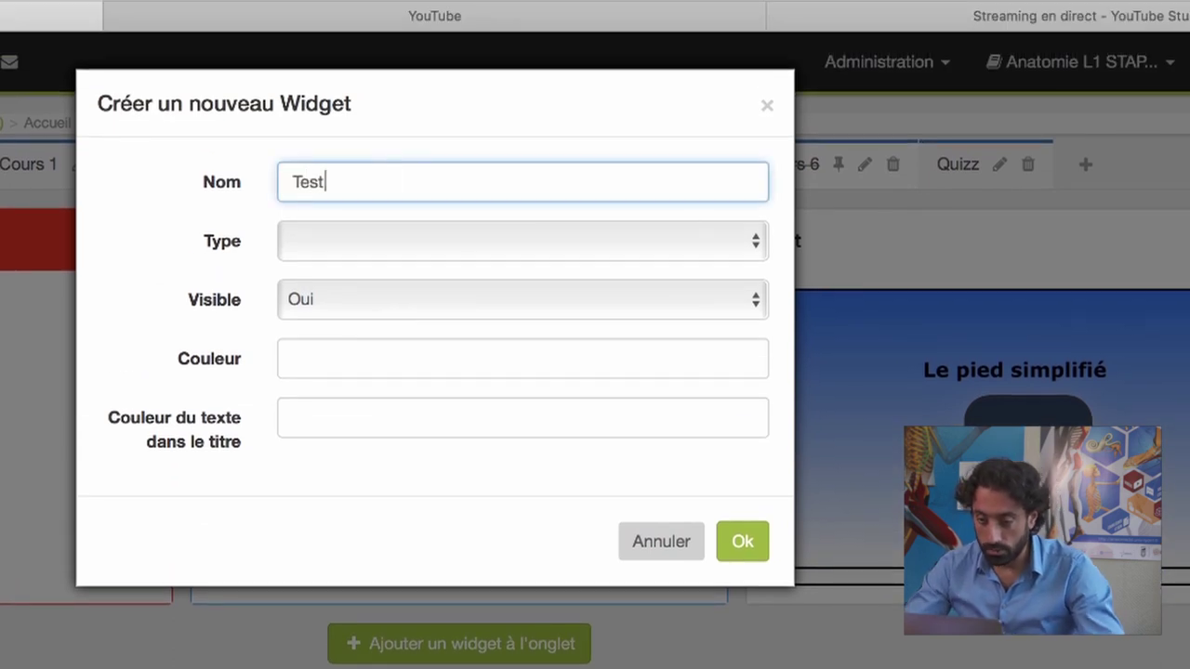
left_click(392, 240)
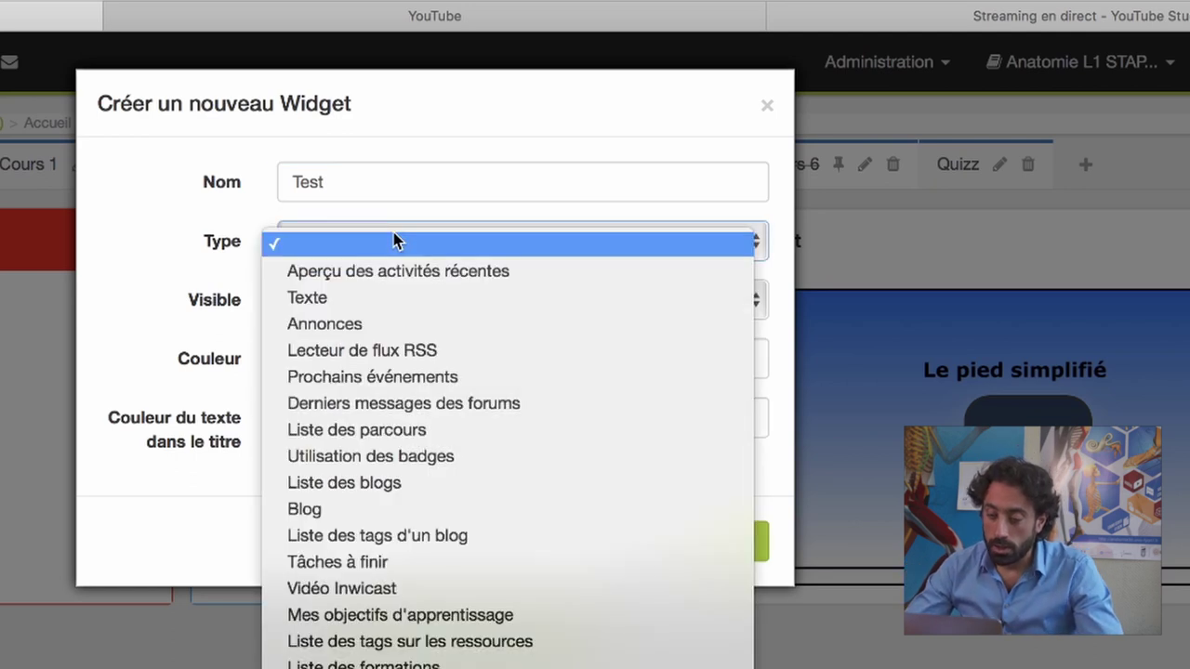
left_click(312, 299)
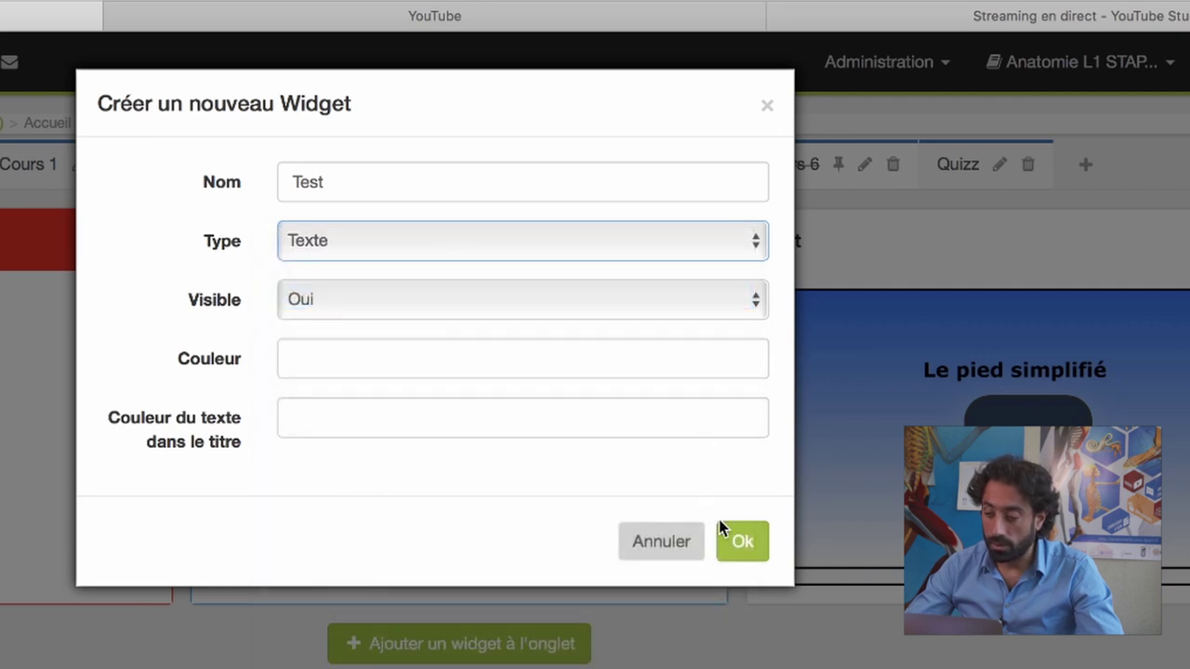
left_click(743, 542)
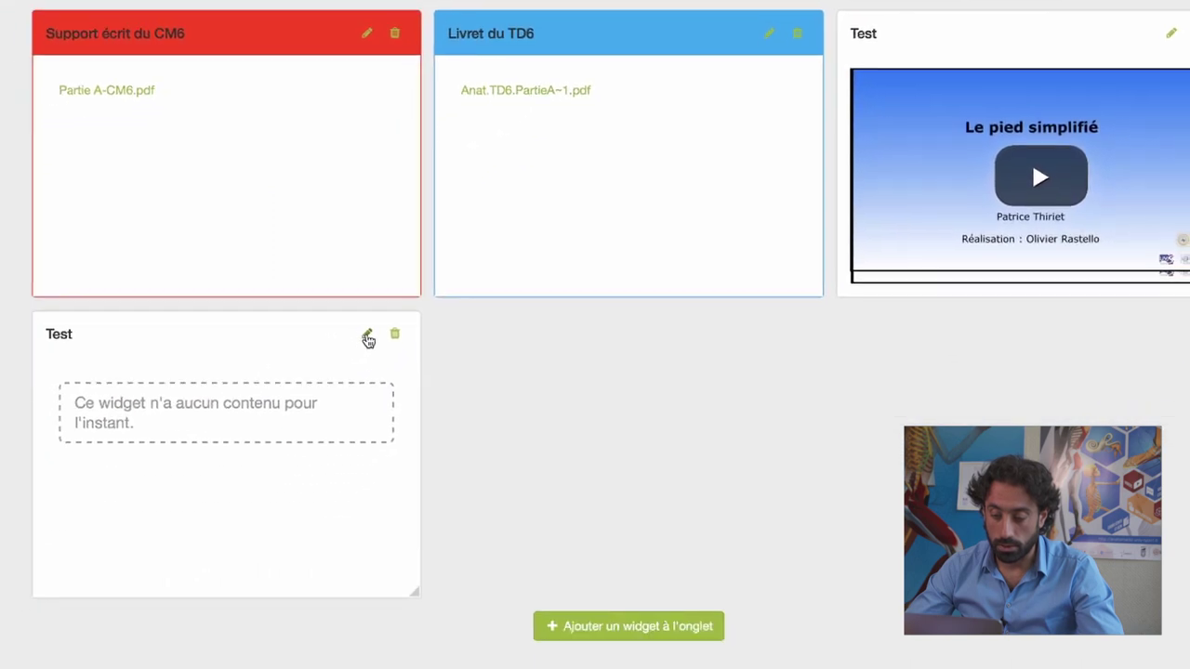
Insert the copied YouTube iframe embed code as a video in the new Test text widget and save it
left_click(368, 337)
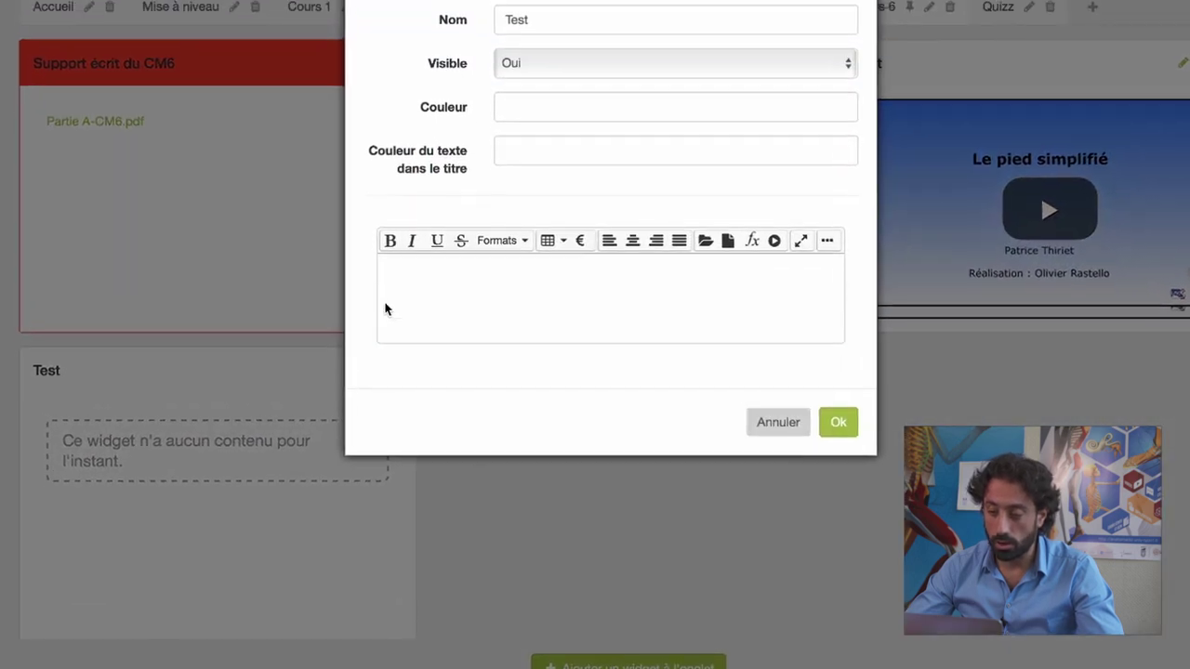
left_click(834, 296)
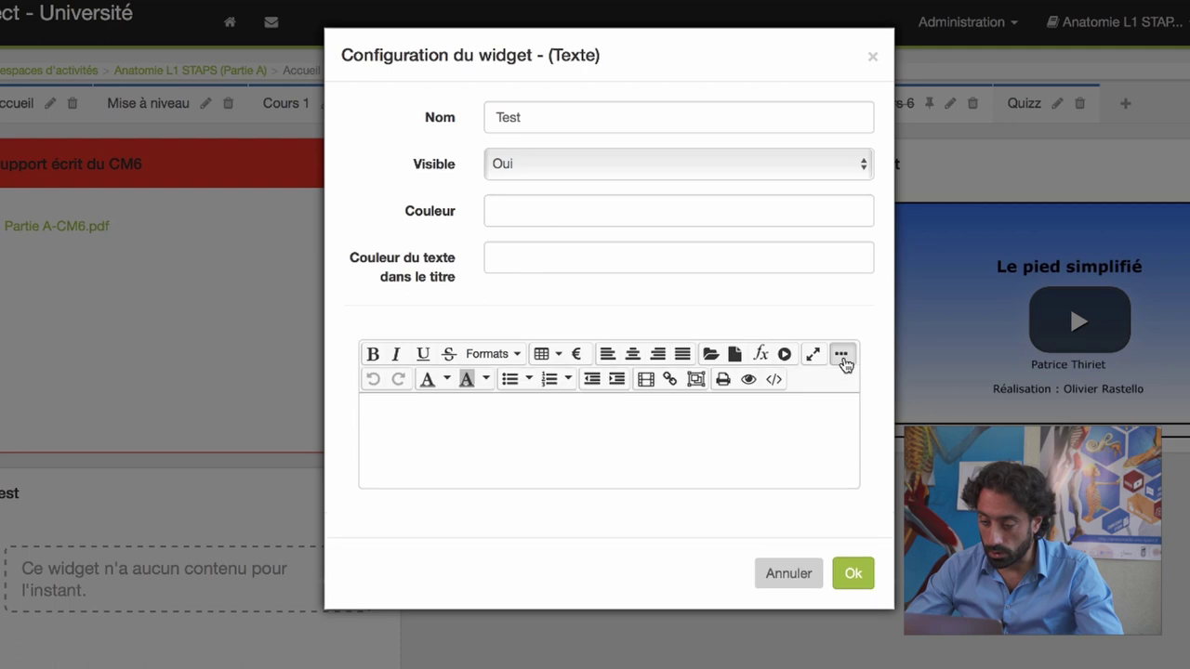
left_click(644, 380)
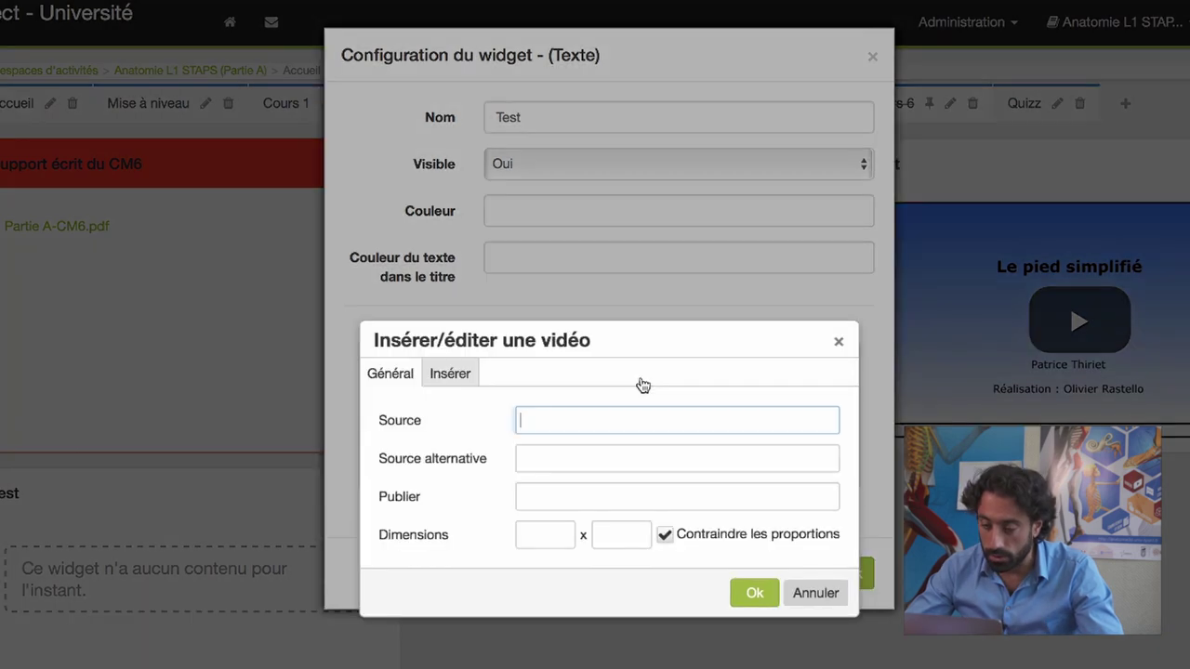
left_click(447, 376)
left_click(458, 458)
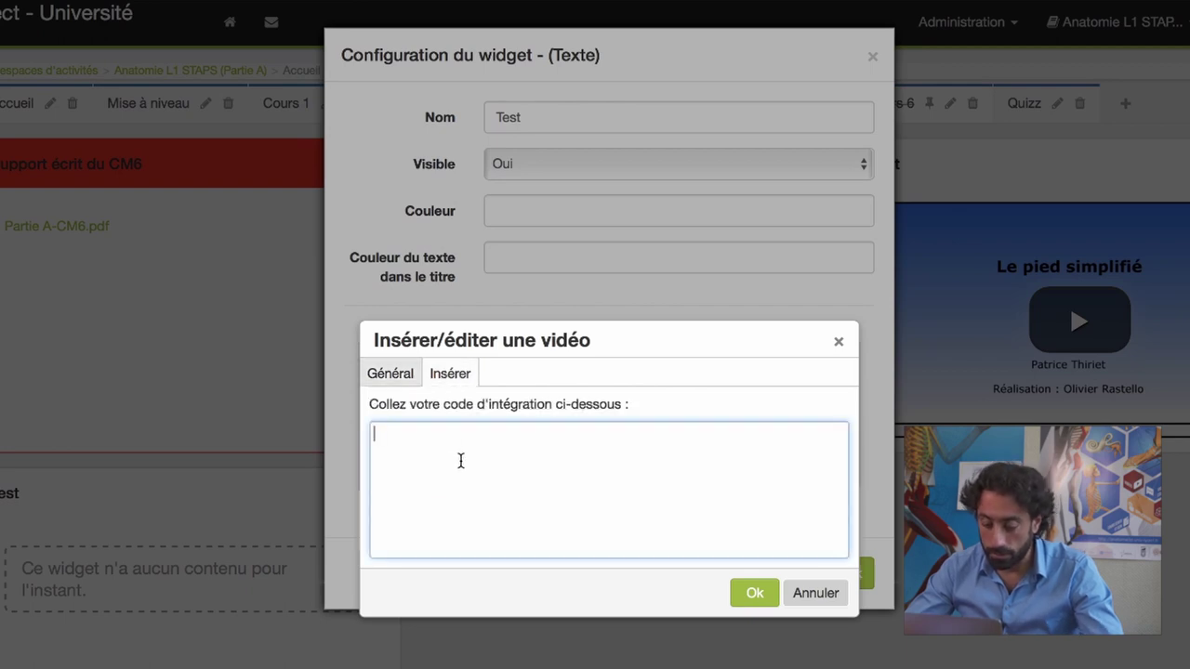
key("ctrl+v")
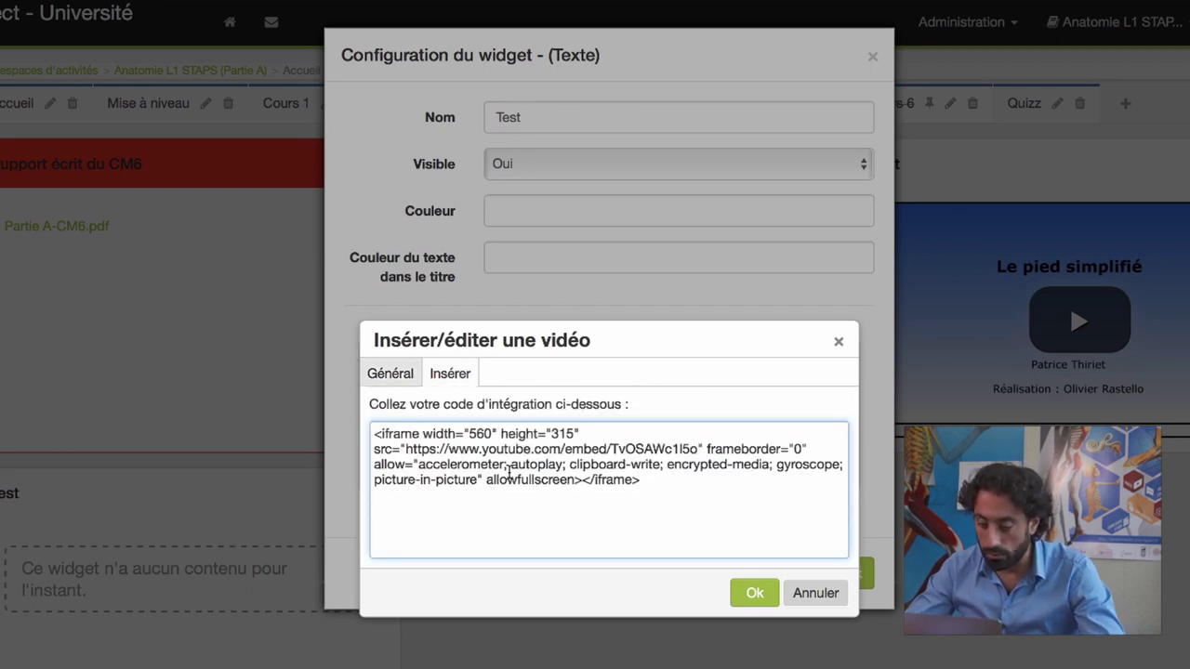
left_click(756, 595)
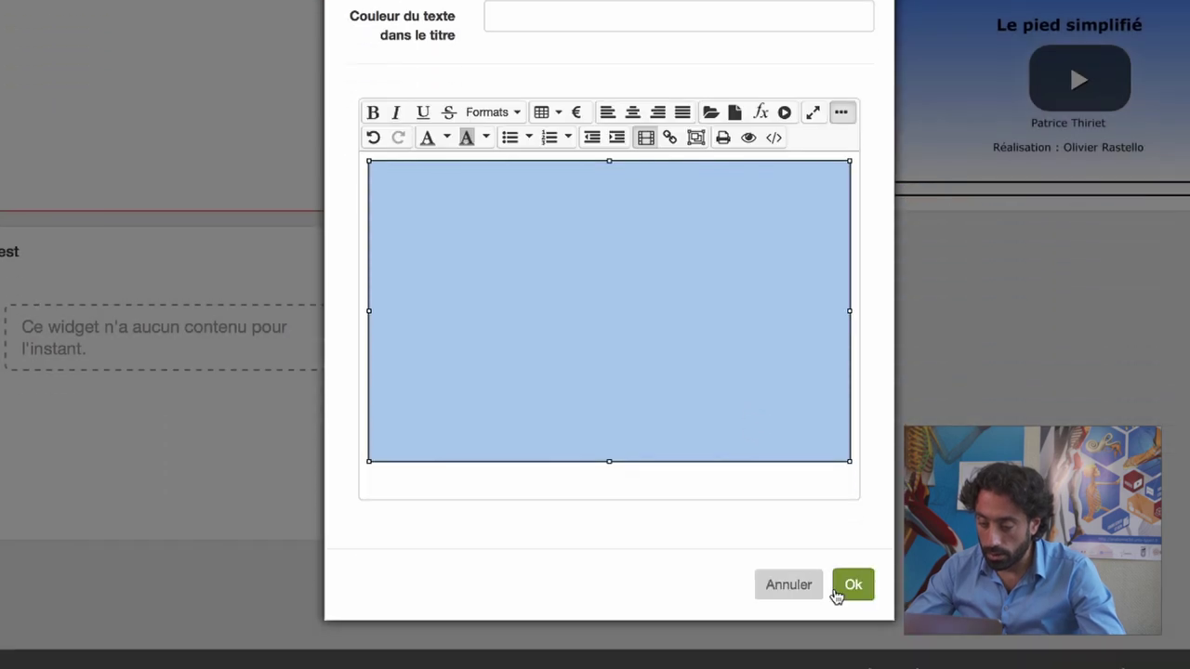
left_click(853, 567)
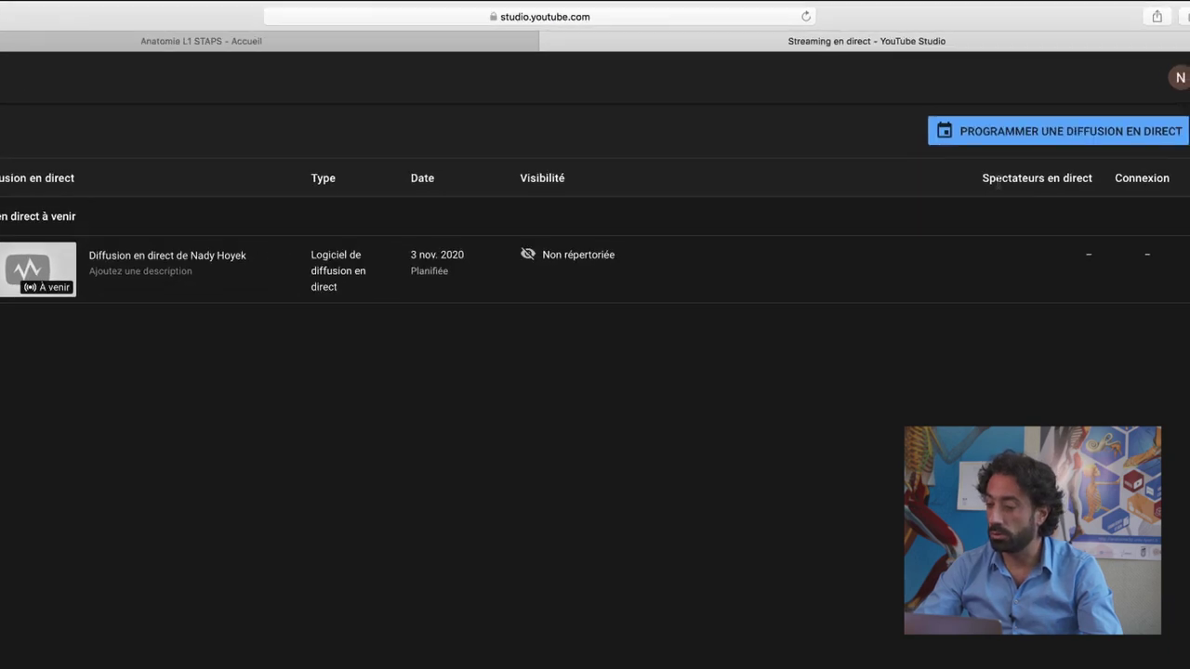
Switch to YouTube Studio, schedule a new live stream reusing the previous stream's settings, and title it "CM6: Promo B"
left_click(1020, 152)
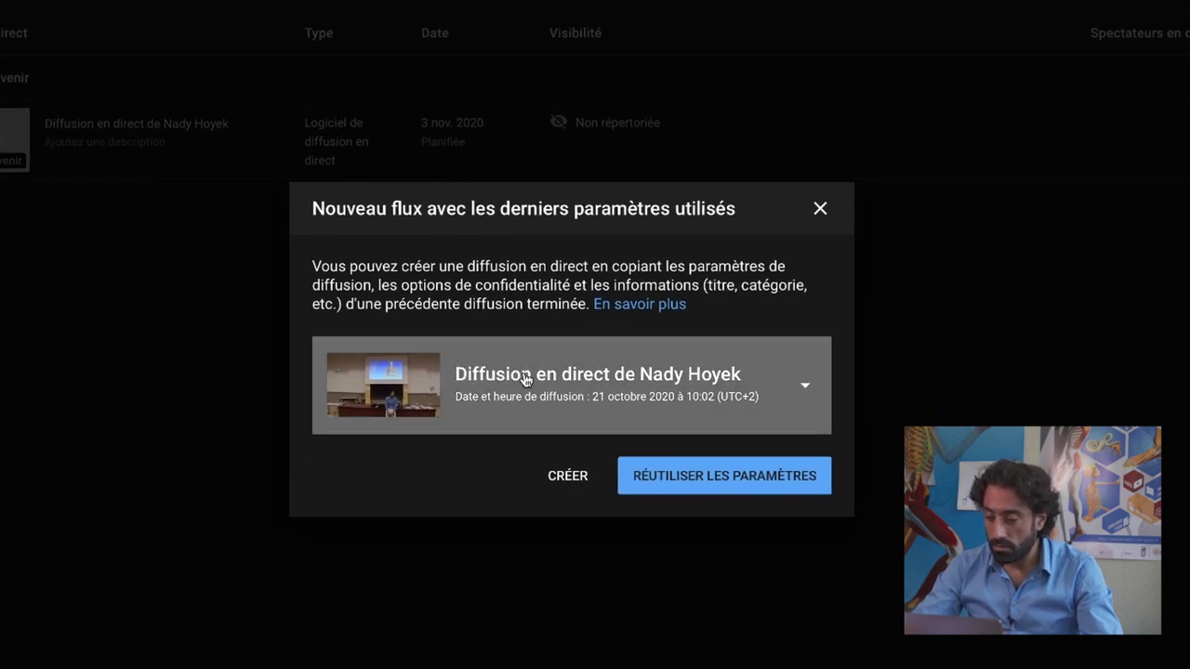
left_click(734, 478)
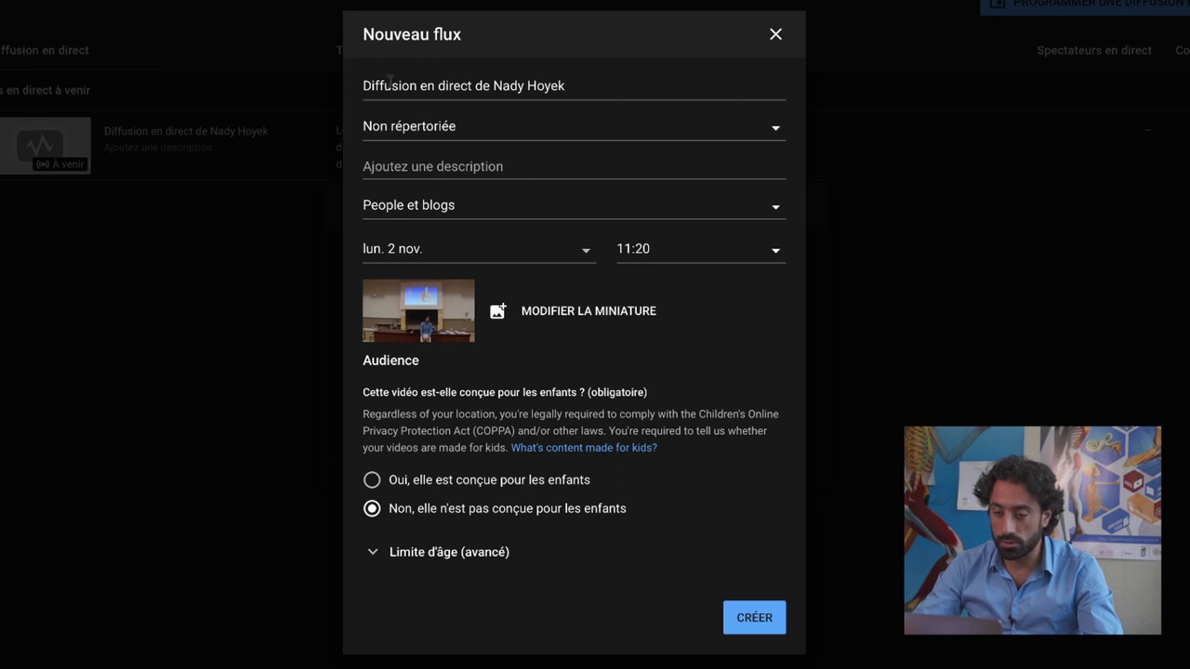
triple_click(363, 85)
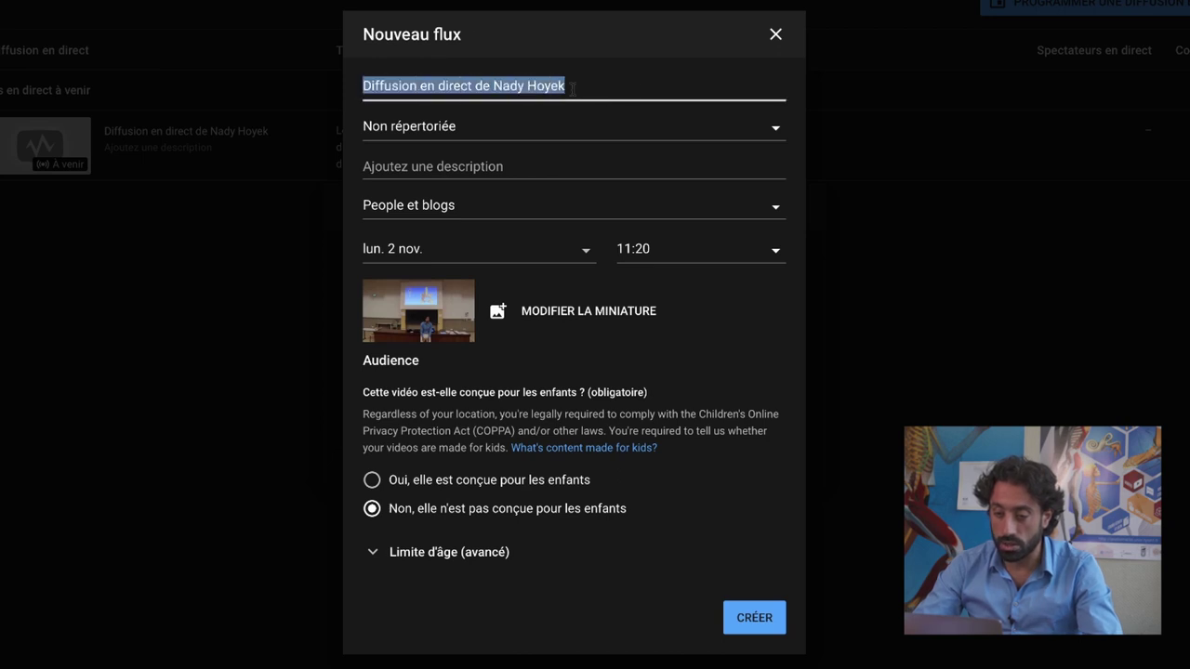
type("CM6")
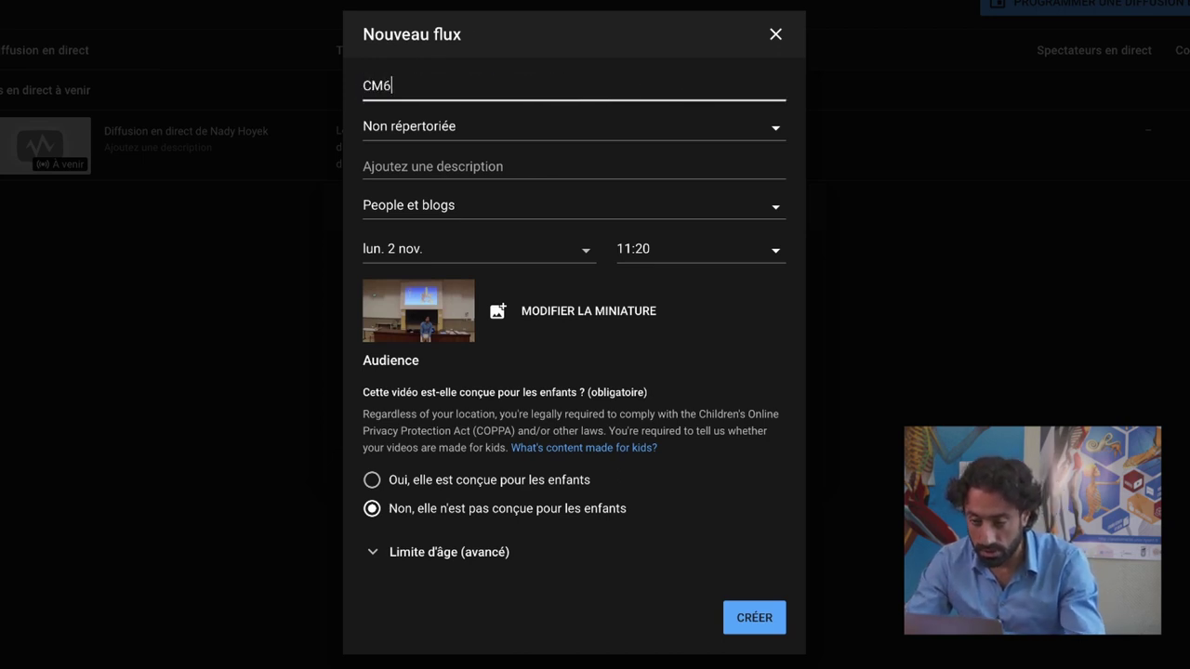
type(": P")
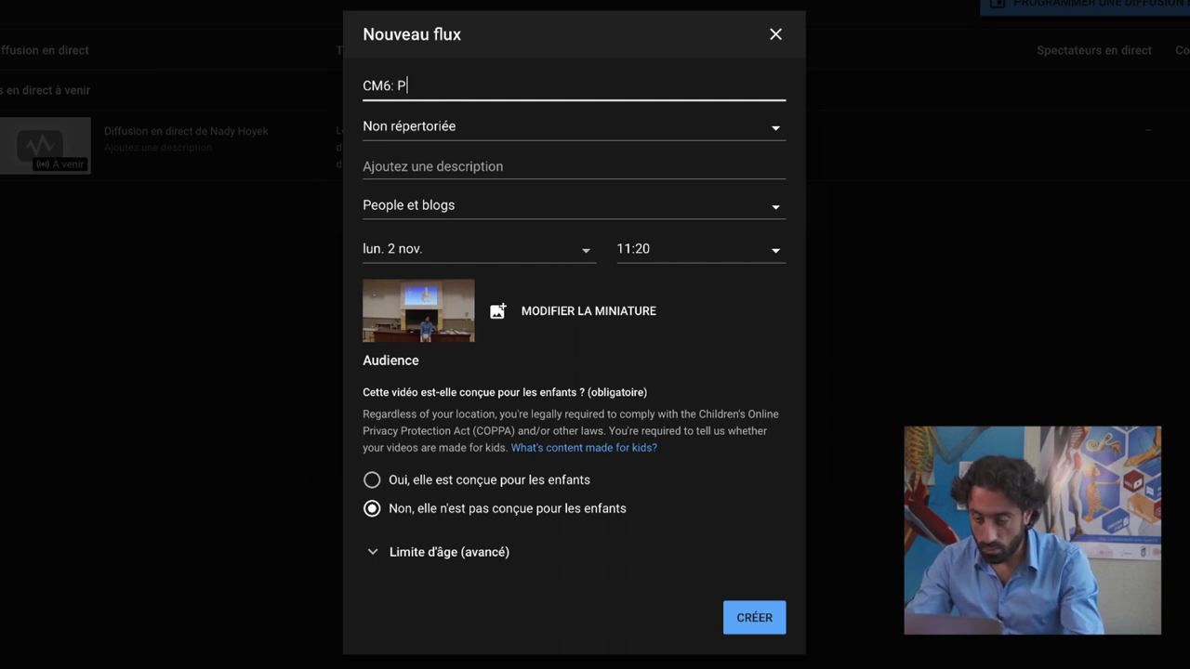
type("romo B")
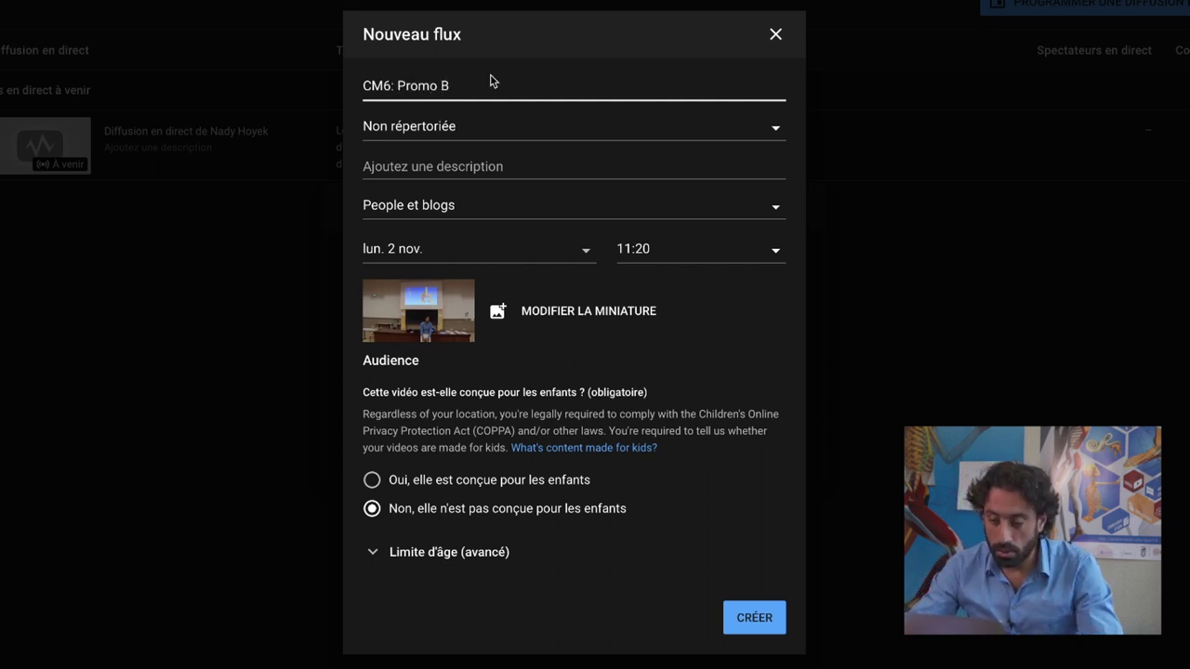
Set the stream's visibility to "Non répertoriée" and its category to "People et blogs"
left_click(536, 126)
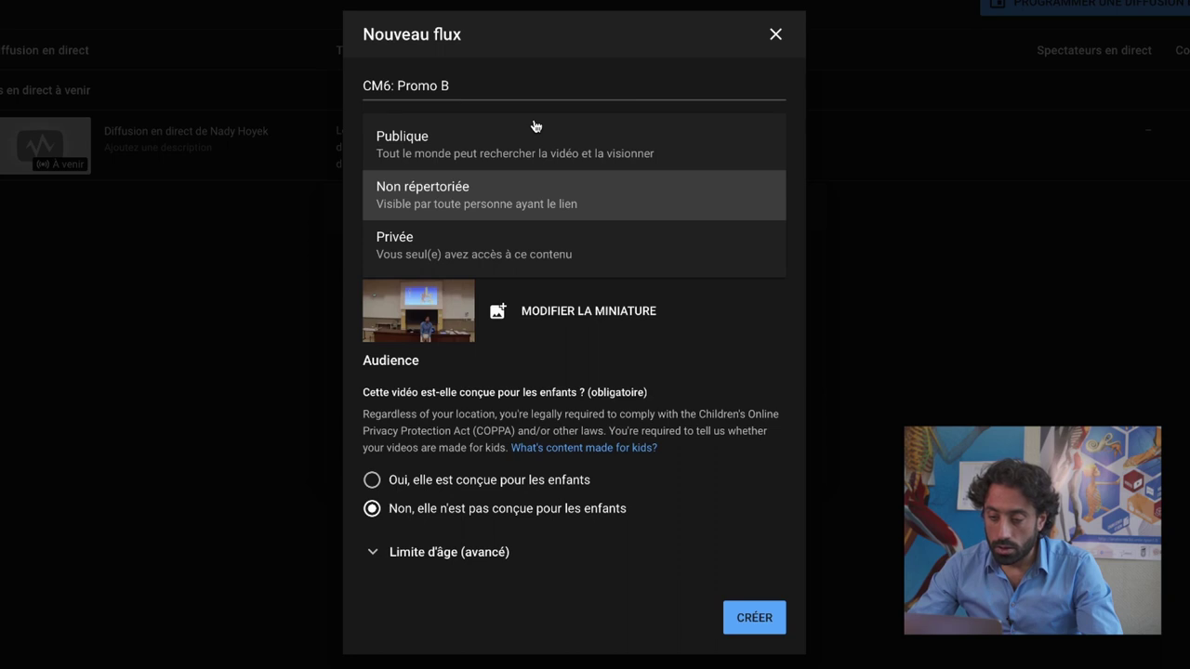
left_click(399, 194)
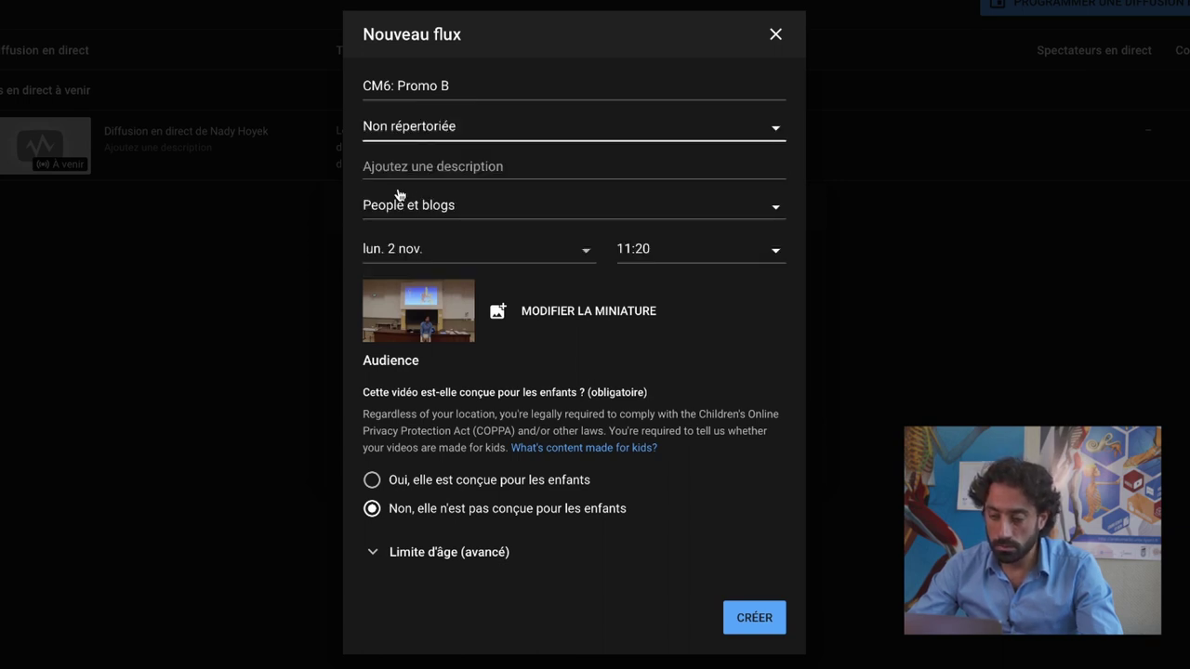
left_click(430, 251)
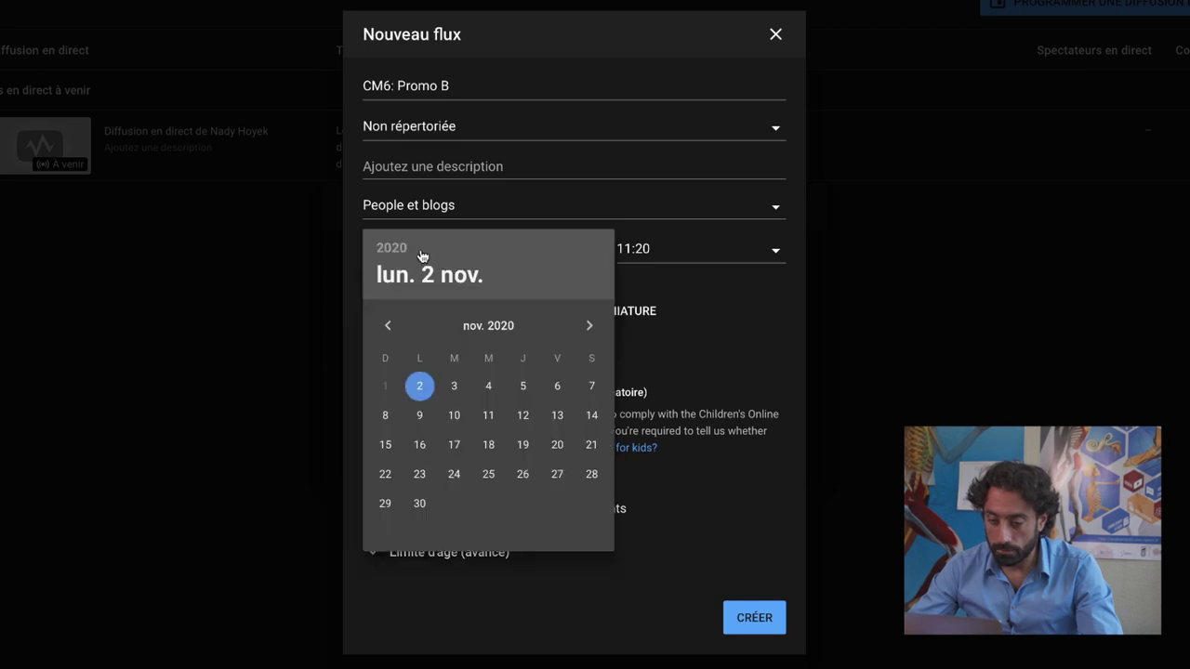
left_click(398, 206)
scroll(436, 270, "up", 1)
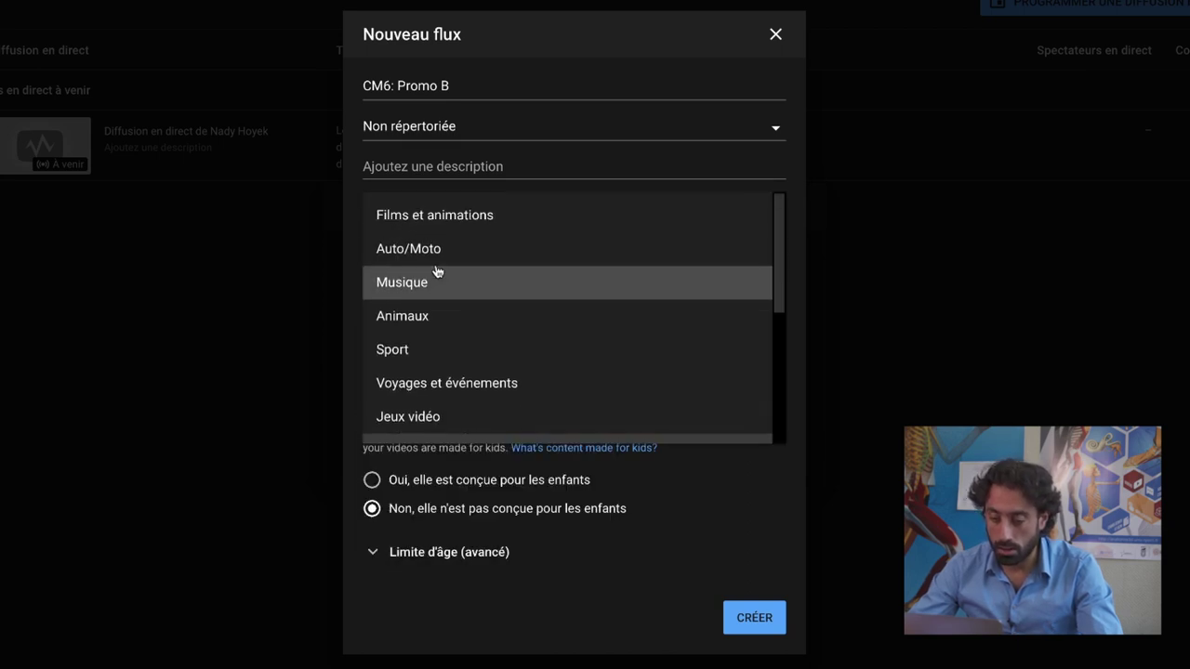
scroll(438, 269, "down", 1)
scroll(438, 268, "up", 1)
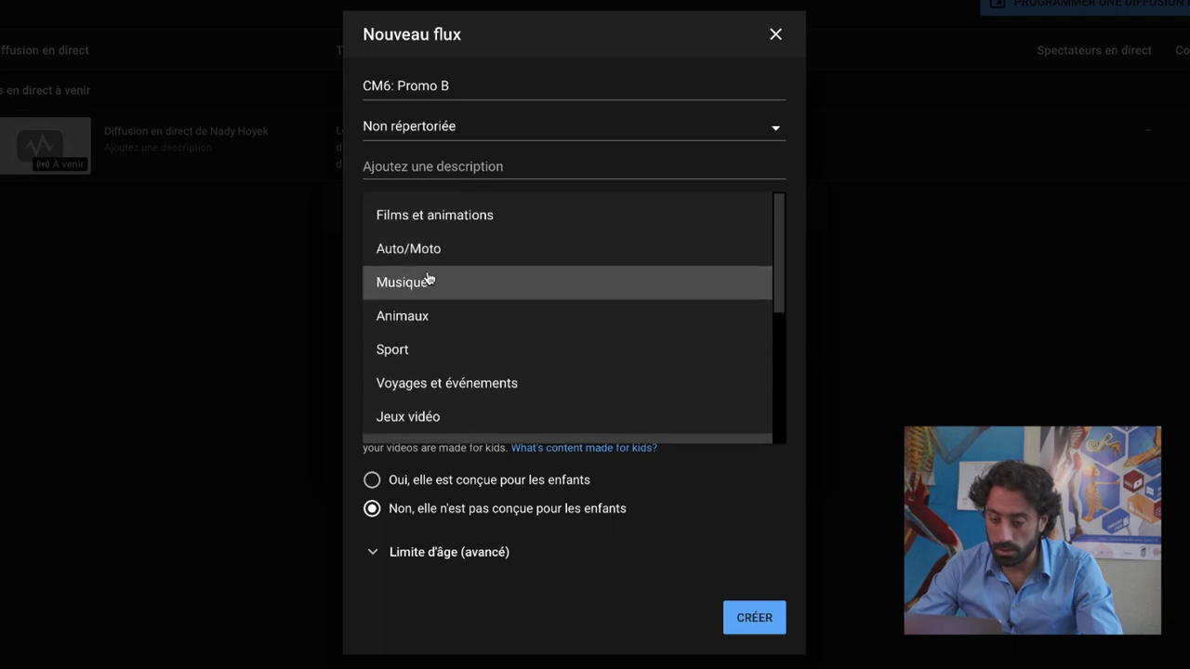
scroll(405, 325, "down", 1)
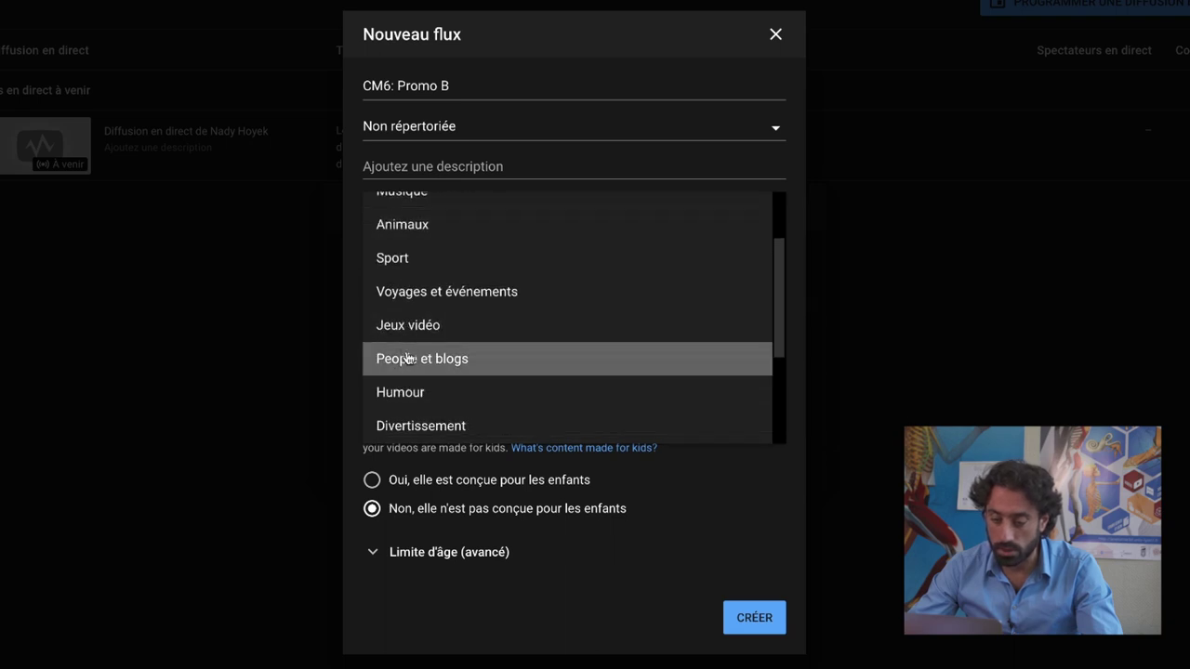
left_click(410, 363)
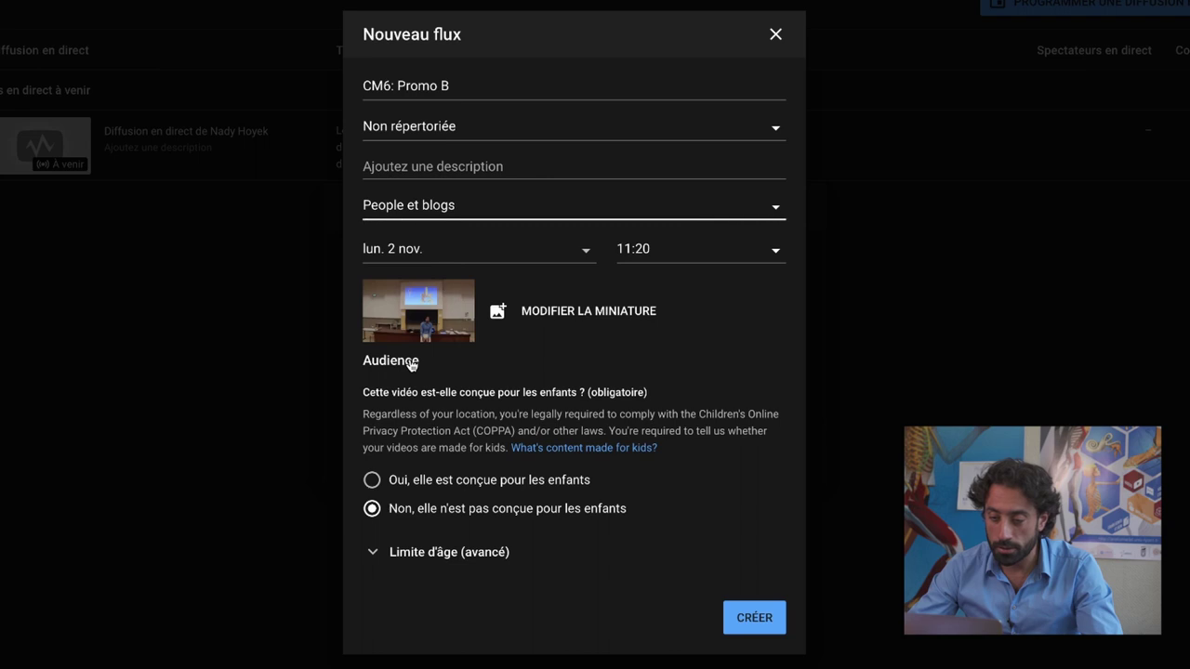
Schedule the stream for Tuesday 17 November at 16:00 and create it
left_click(388, 250)
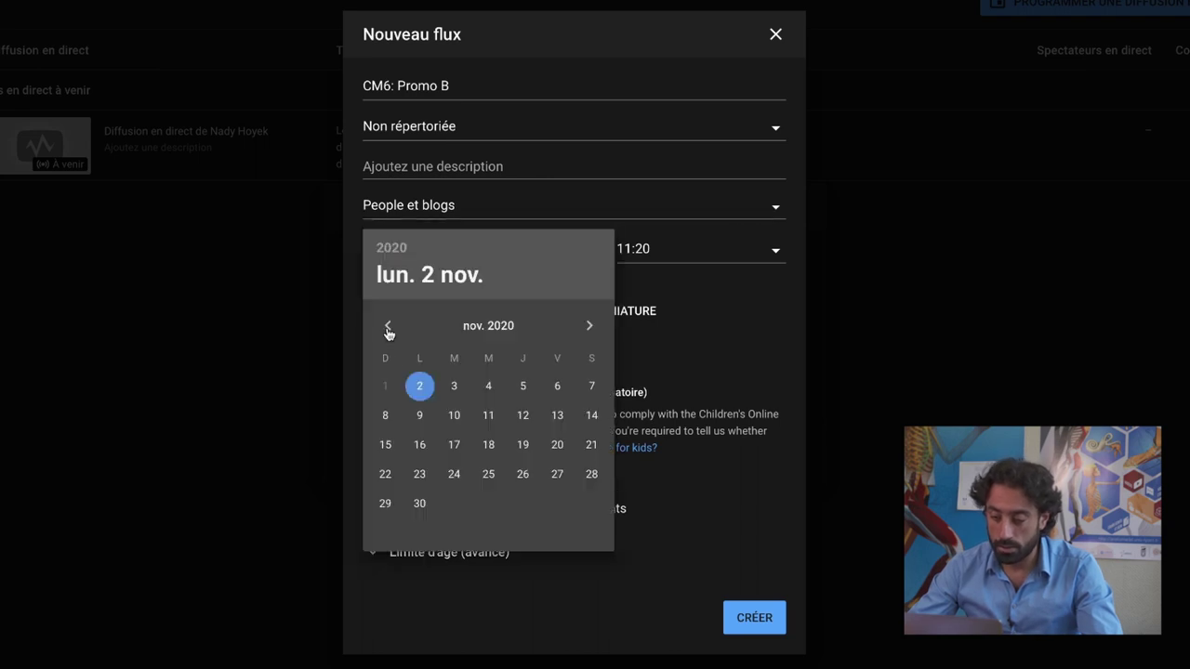
left_click(454, 445)
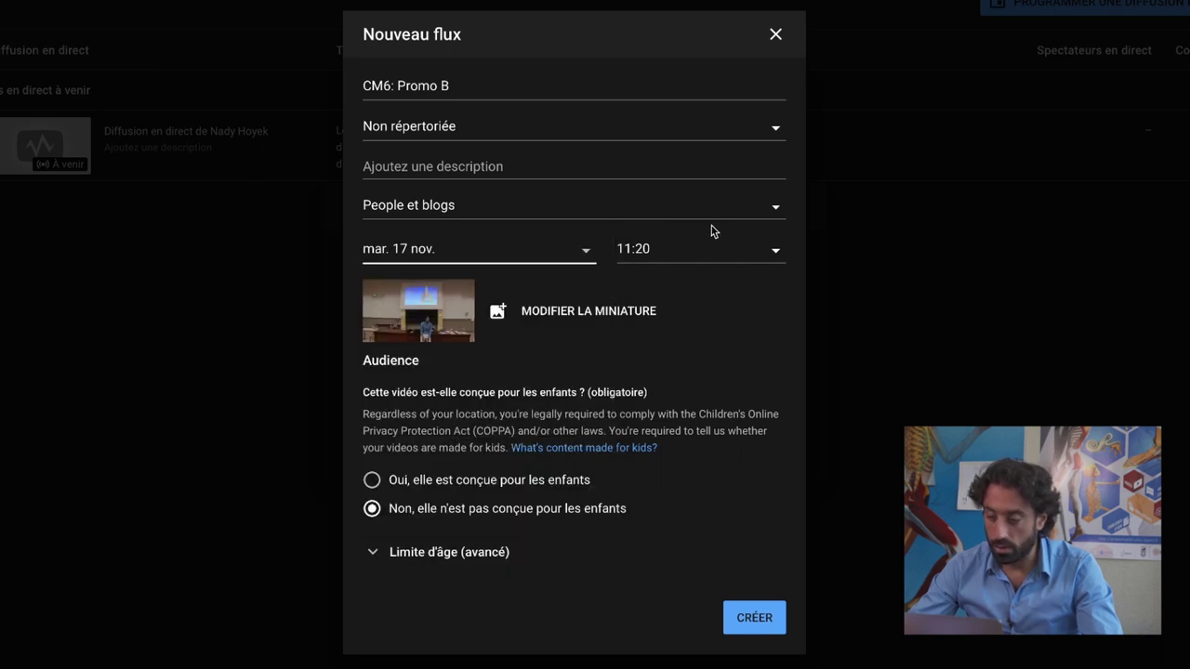
left_click(776, 255)
scroll(677, 406, "down", 1)
scroll(679, 410, "down", 6)
scroll(679, 409, "down", 6)
scroll(680, 410, "down", 3)
scroll(648, 377, "down", 2)
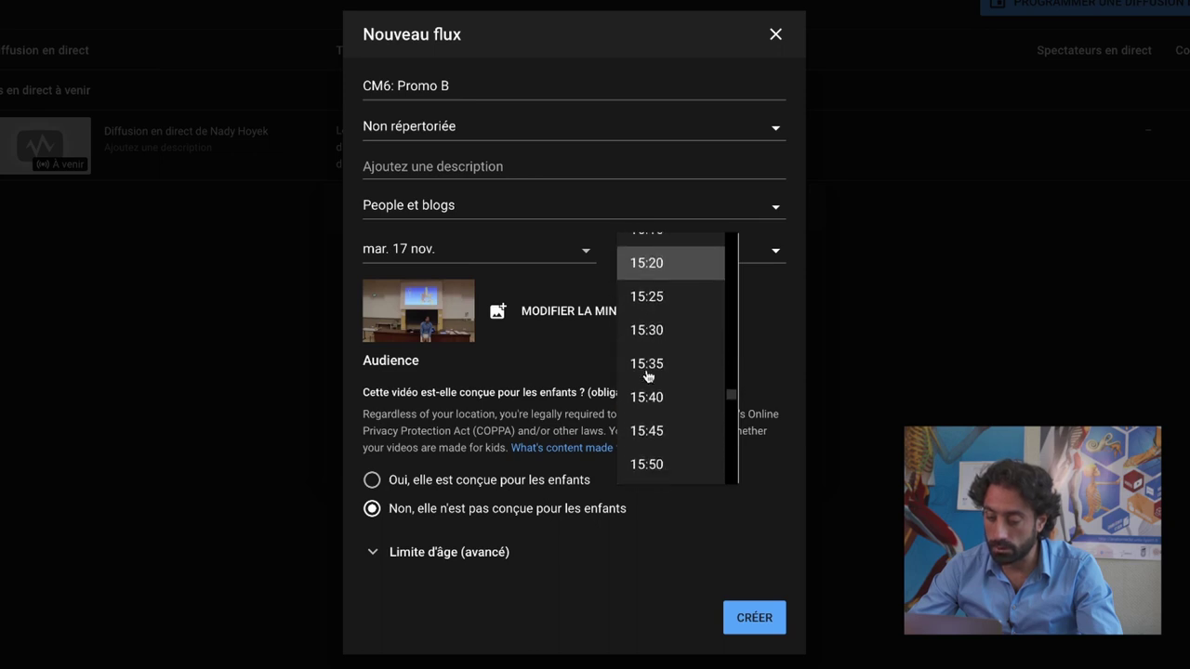
scroll(648, 376, "down", 1)
scroll(648, 375, "down", 2)
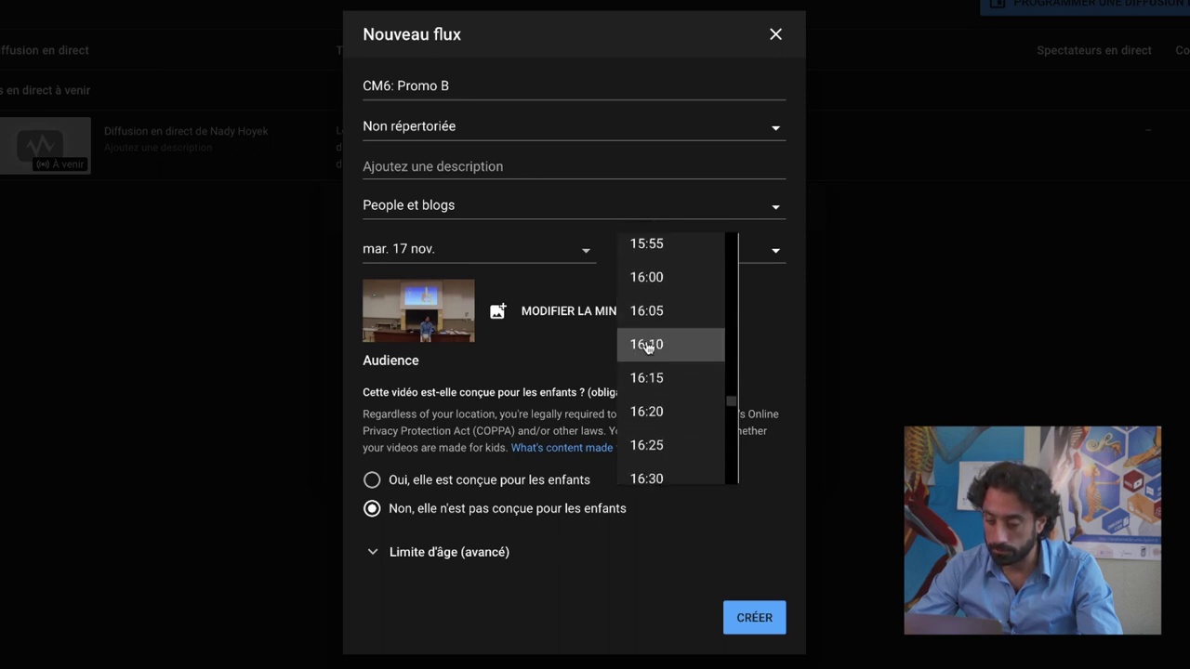
left_click(643, 273)
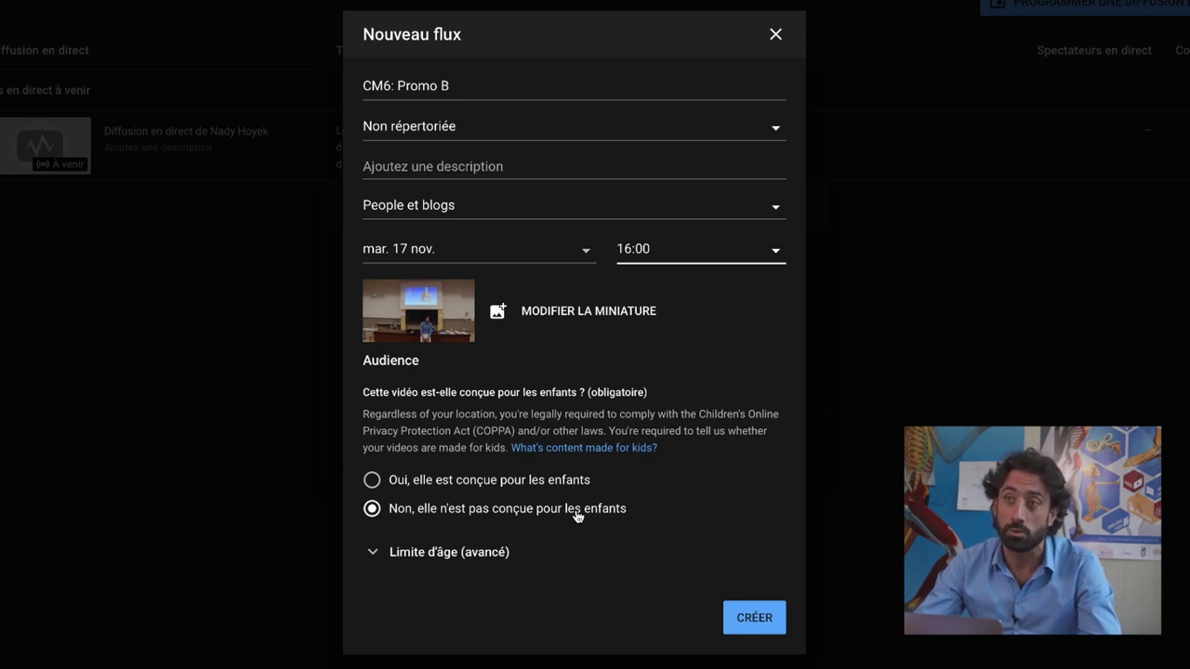
left_click(755, 618)
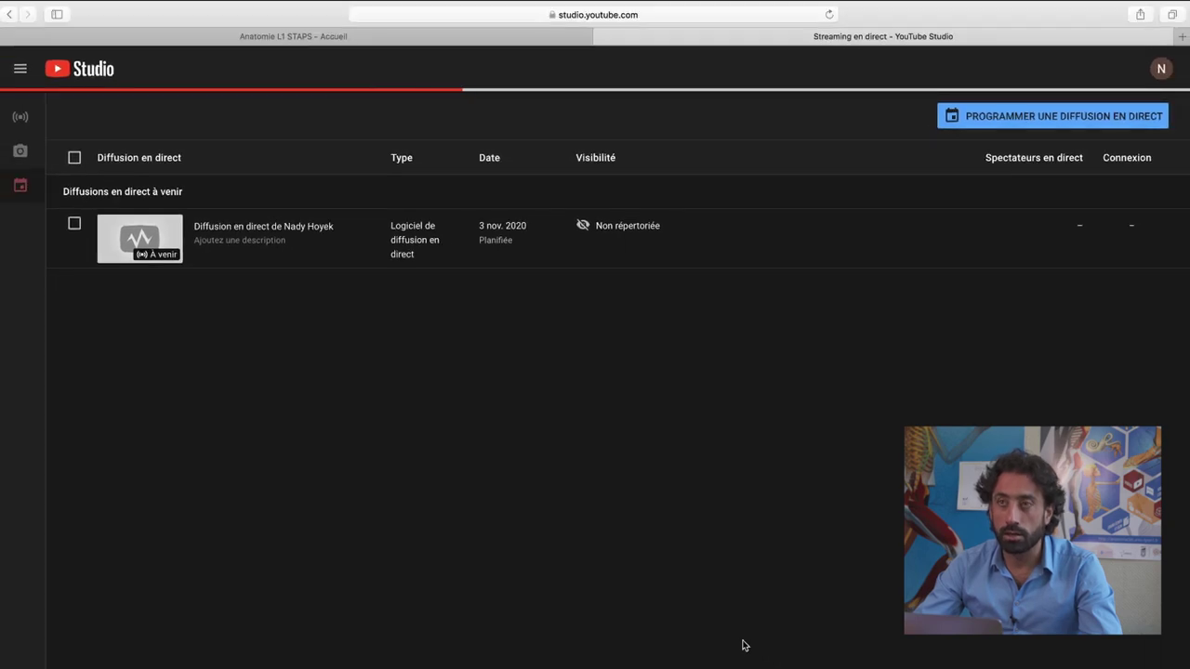